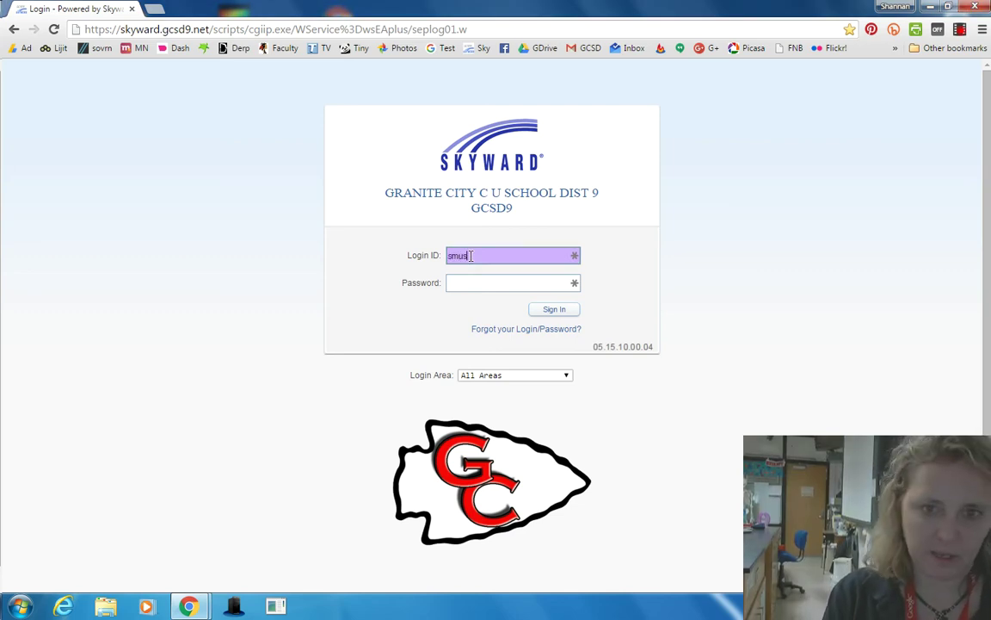
- Sign in to Educator Access Plus with the district login ID and password
text(f)
key(Tab)
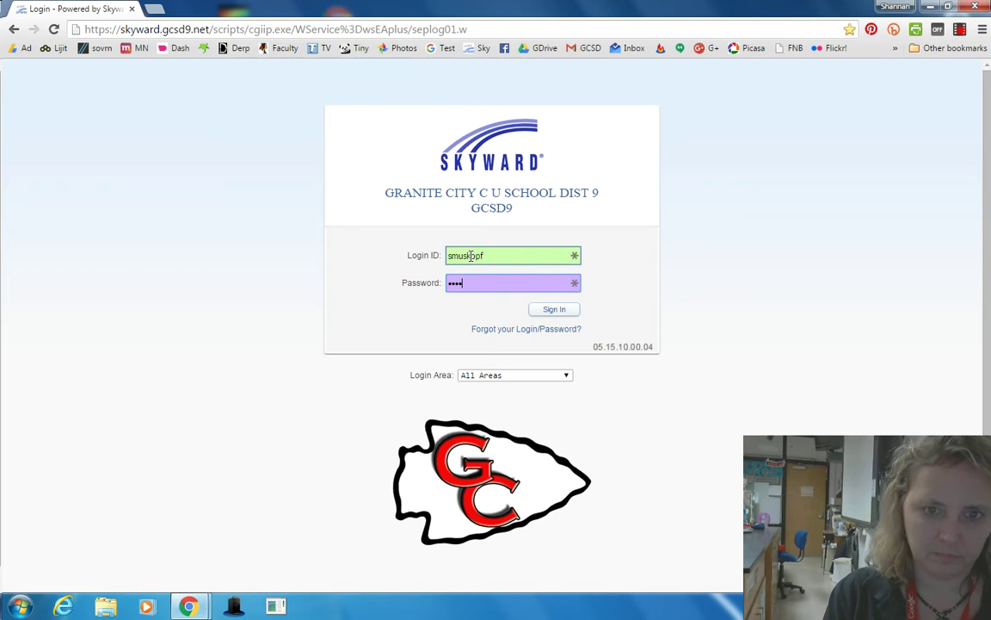
key(Return)
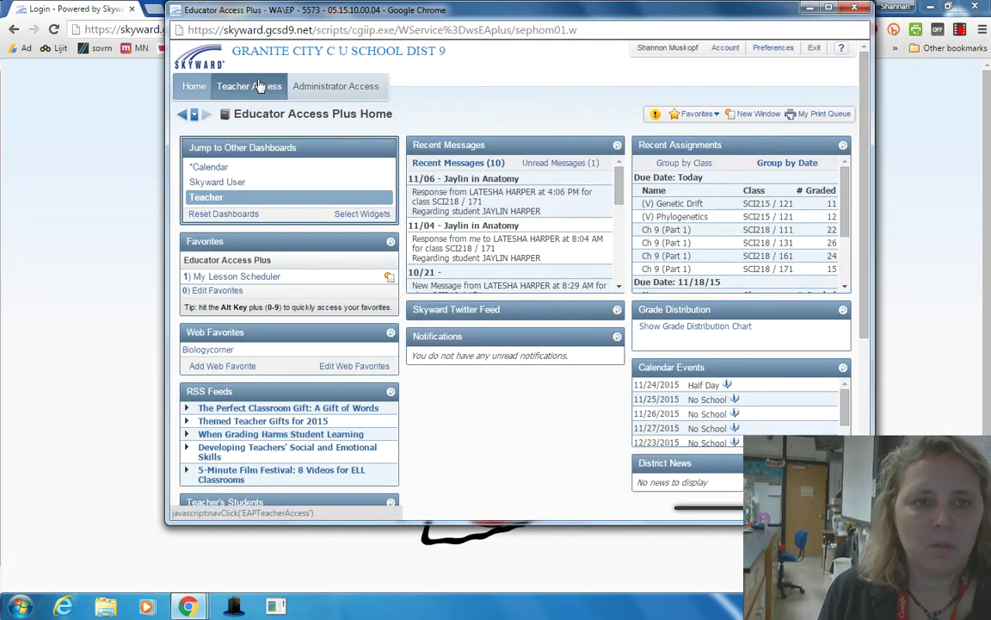
- Open the Online Assignment Templates list from the LUNCH/STUDY SM1 class gradebook
click(259, 88)
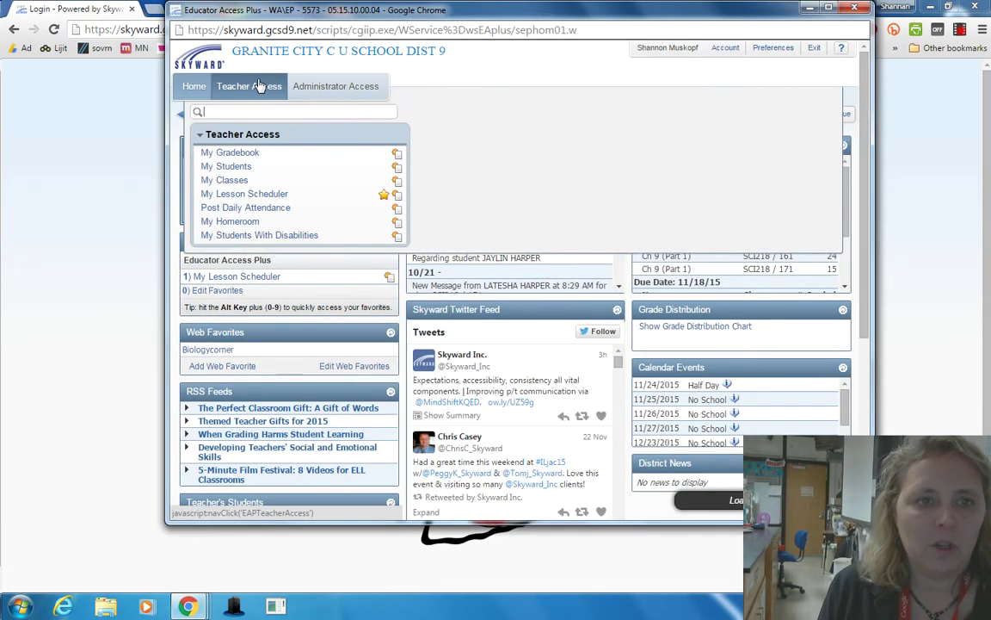
click(249, 155)
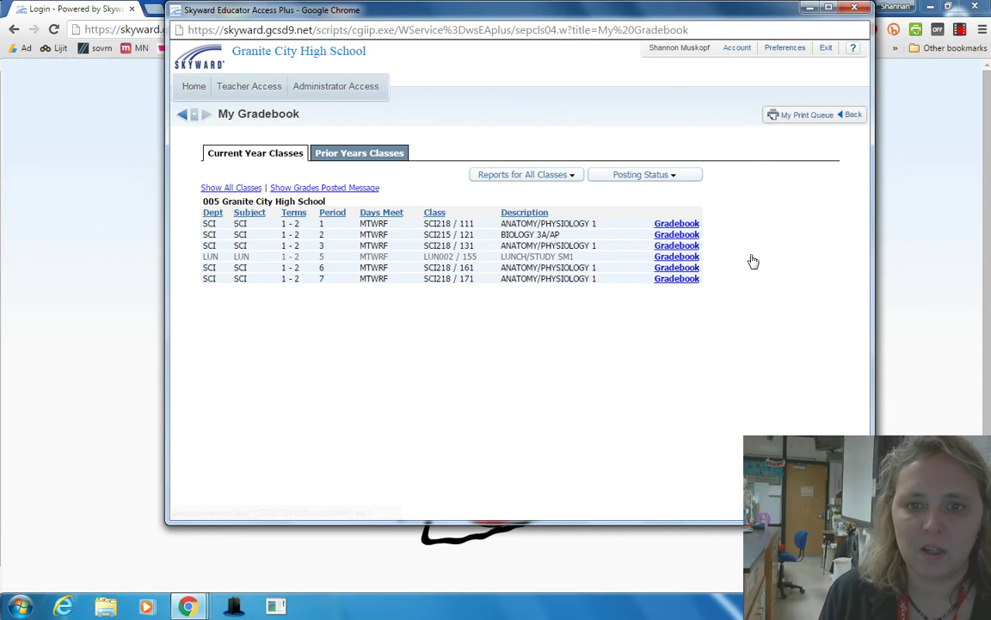
click(694, 259)
mouse_move(201, 135)
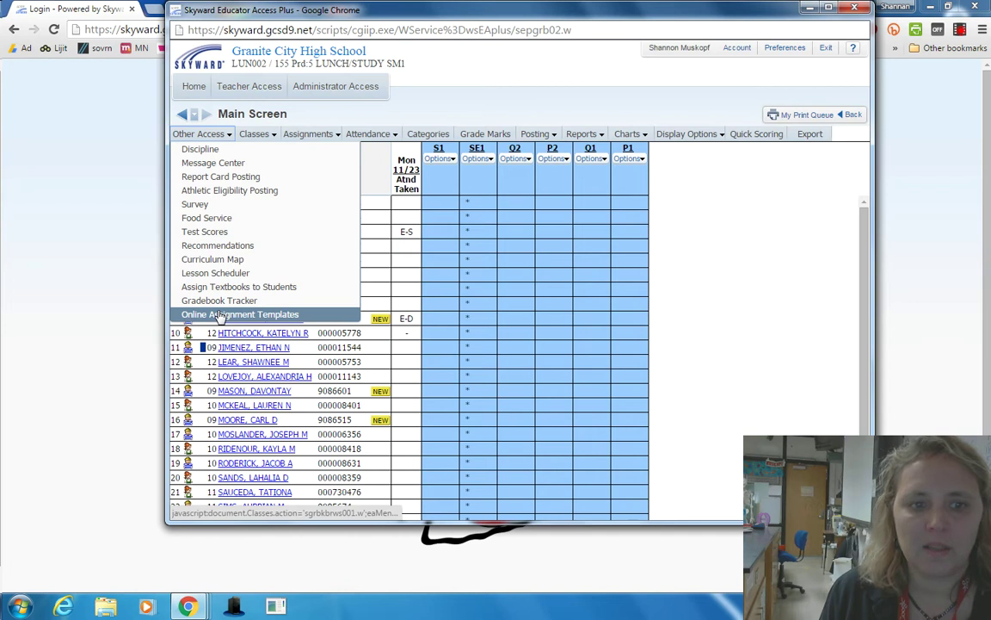
click(221, 317)
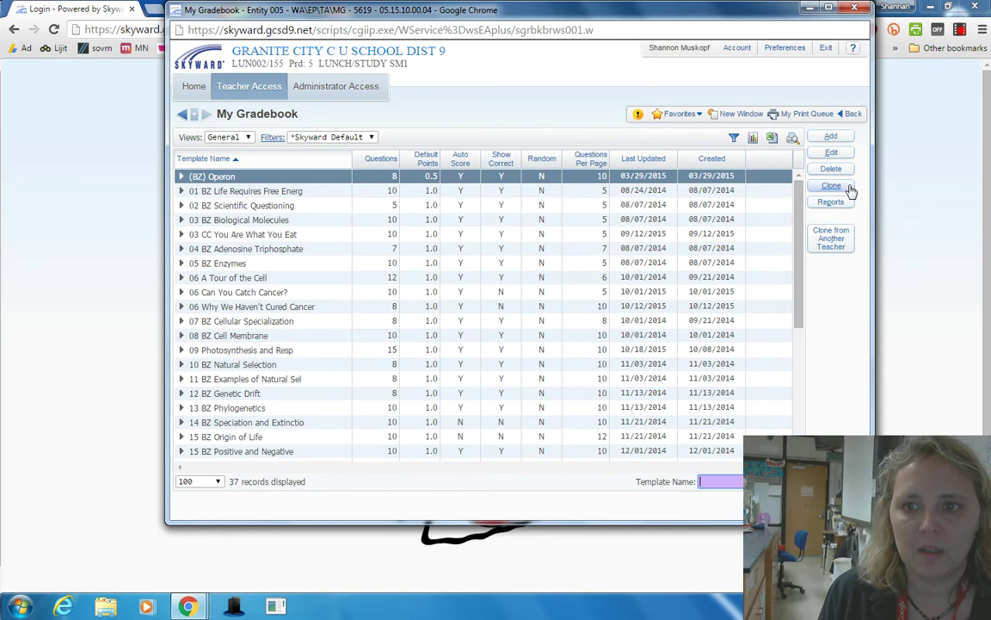
- Create and save template 'Animal Sounds' with Show Correct Answers and Auto Score enabled
click(834, 138)
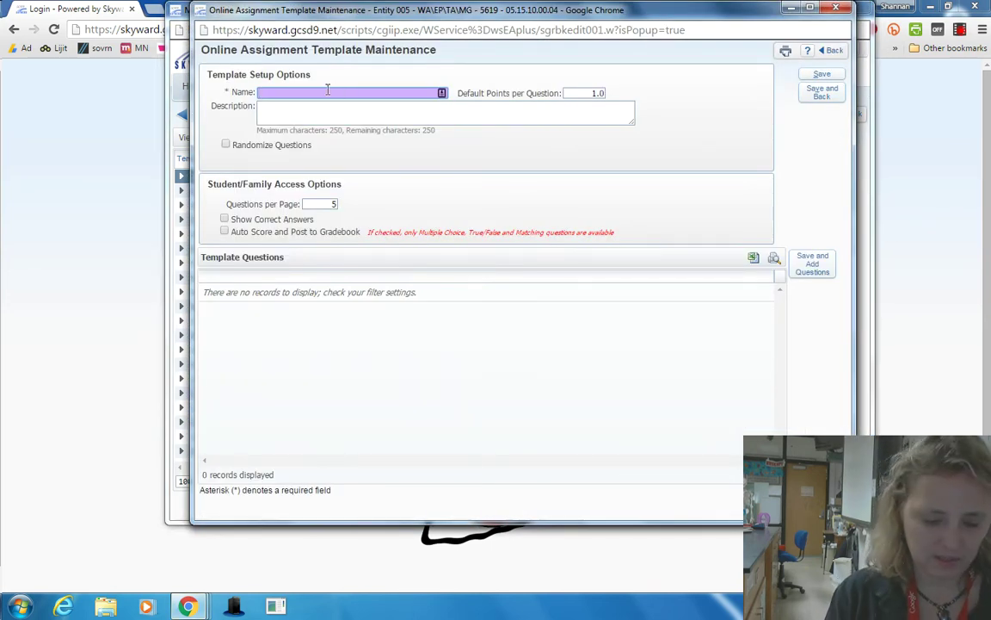
text(Animal S)
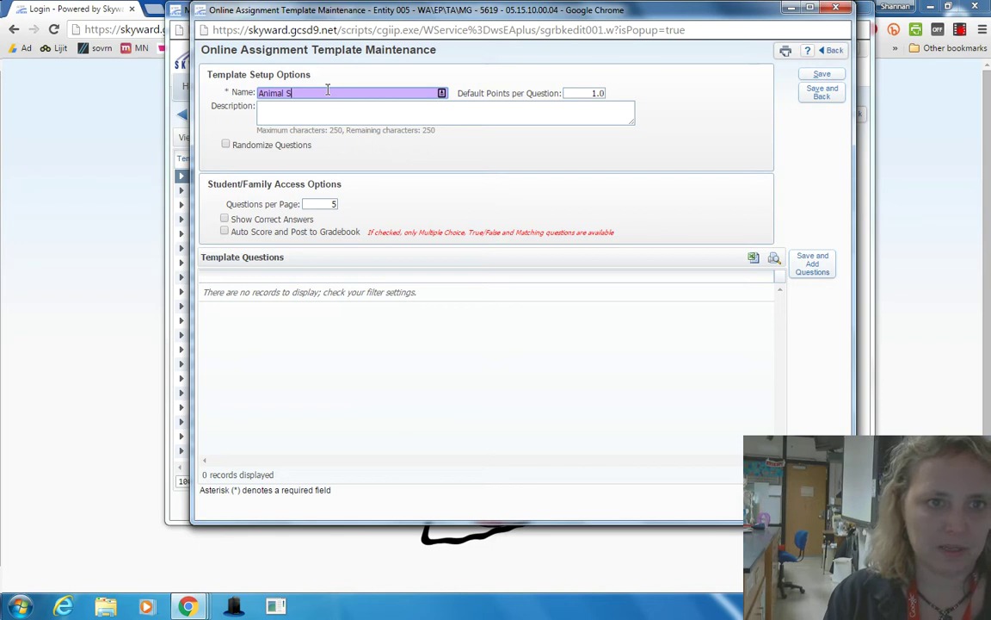
text(ounds)
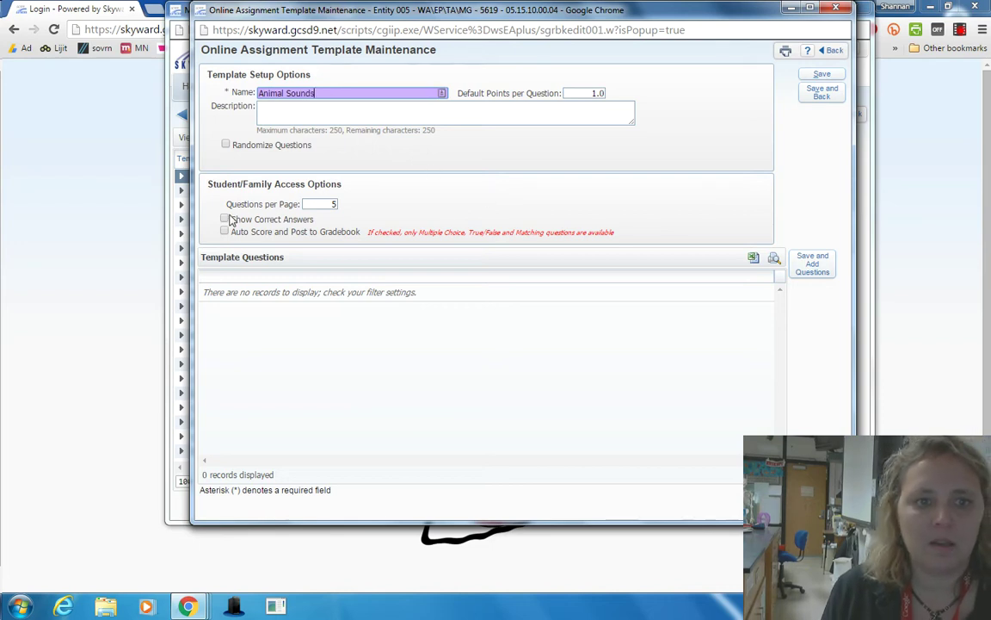
click(224, 219)
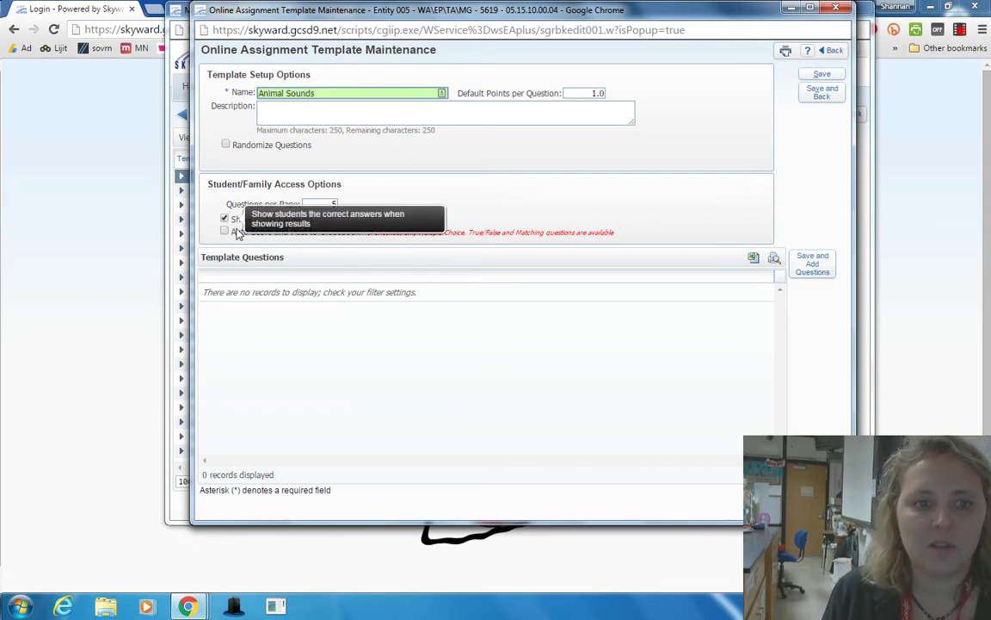
click(224, 232)
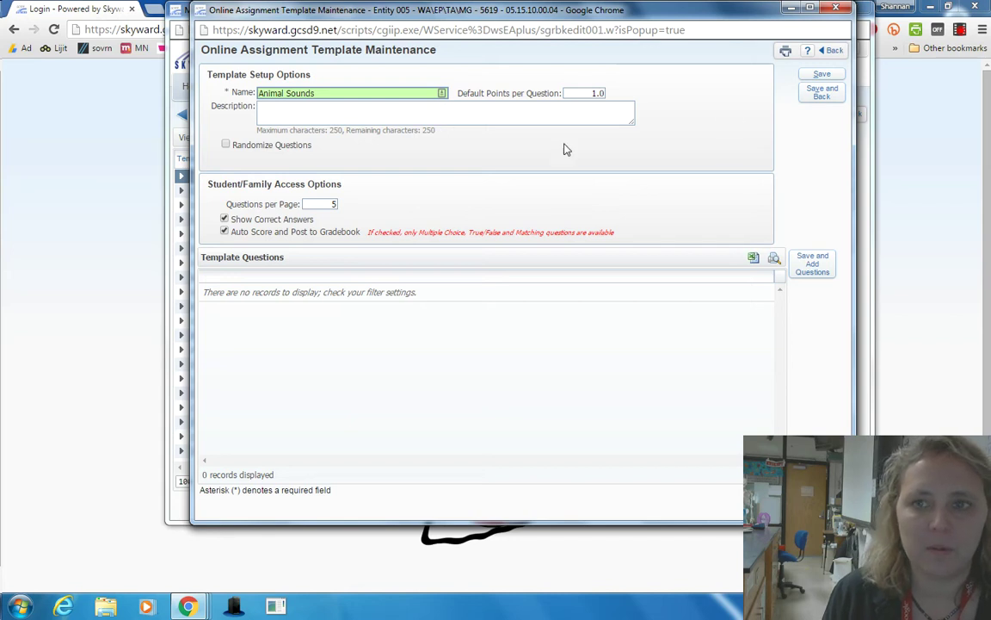
click(816, 266)
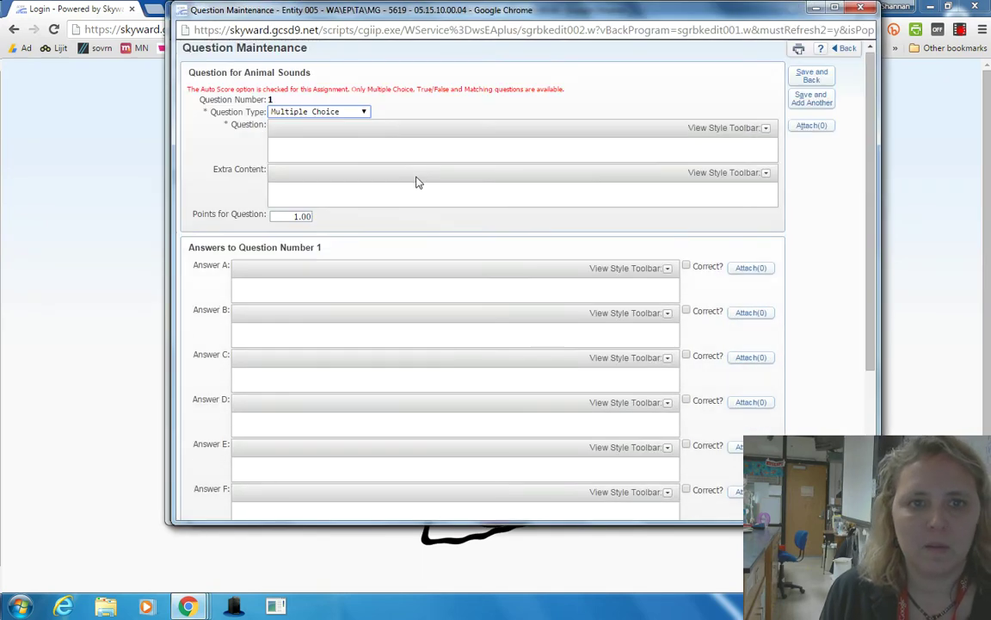
- Write question 1 'What does a cow say?' with answers moo, quack, ribbit; moo correct
click(343, 152)
text(What does a cow say)
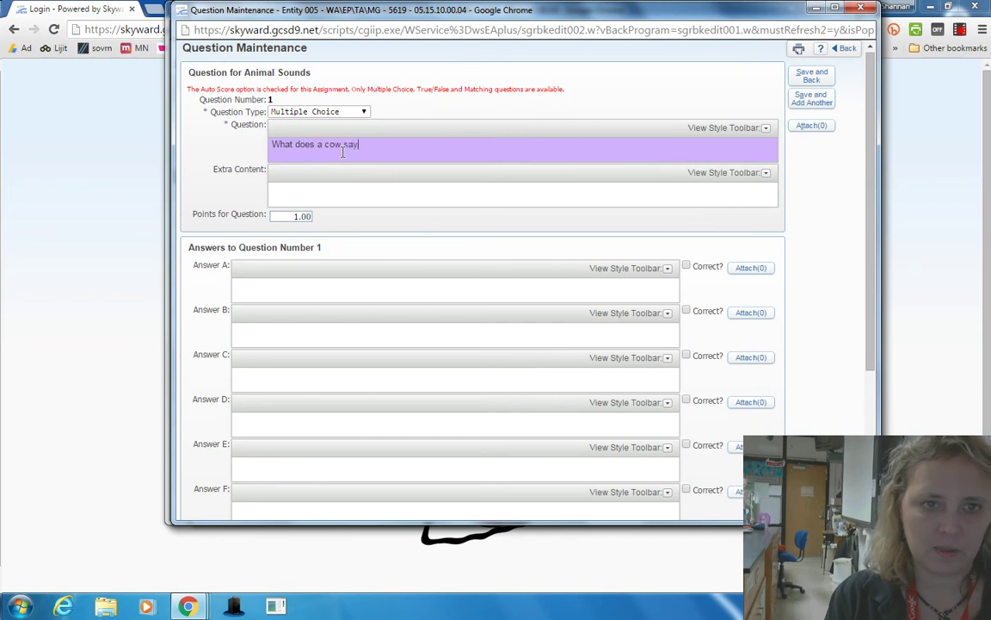
text(?)
click(299, 286)
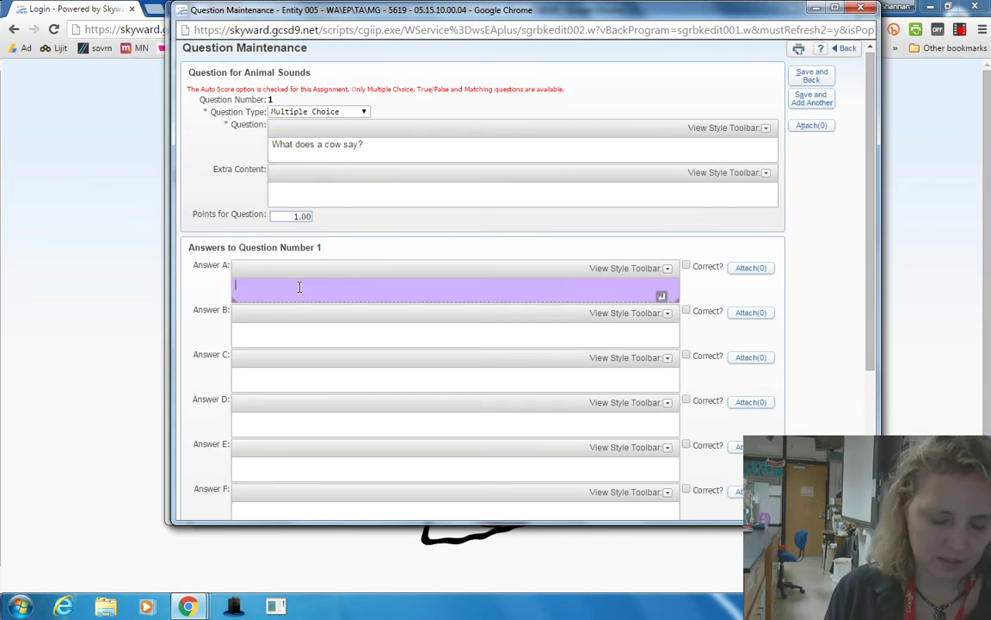
text(moo)
click(281, 328)
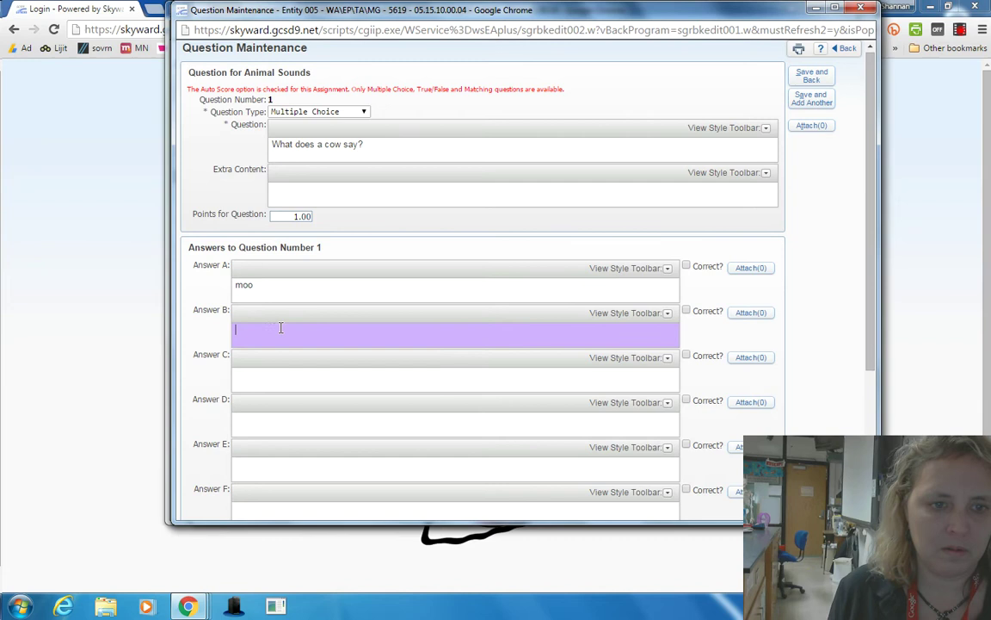
text(quack)
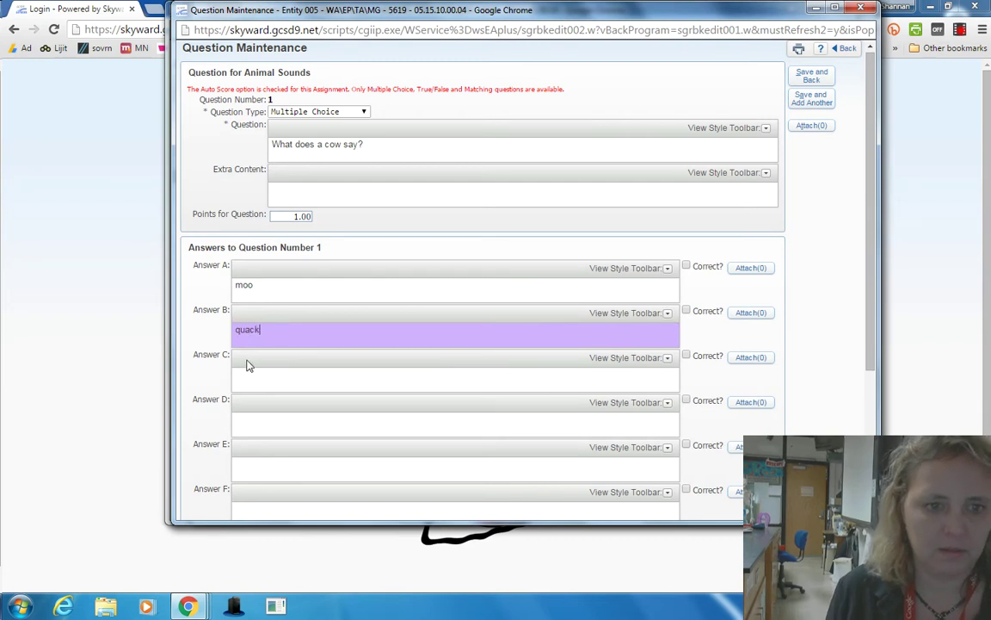
click(248, 370)
text(neiit)
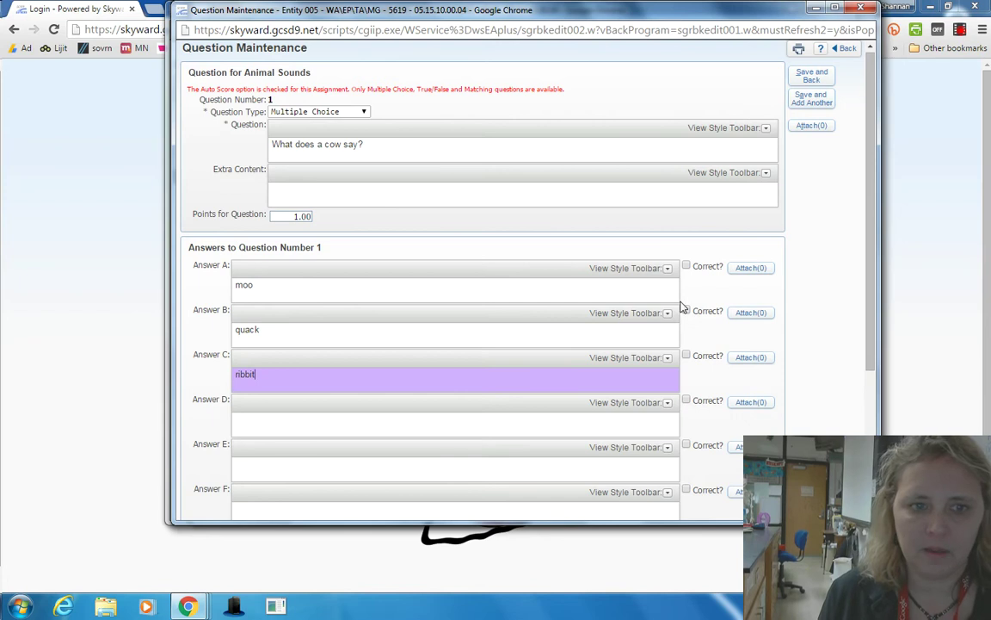
click(686, 267)
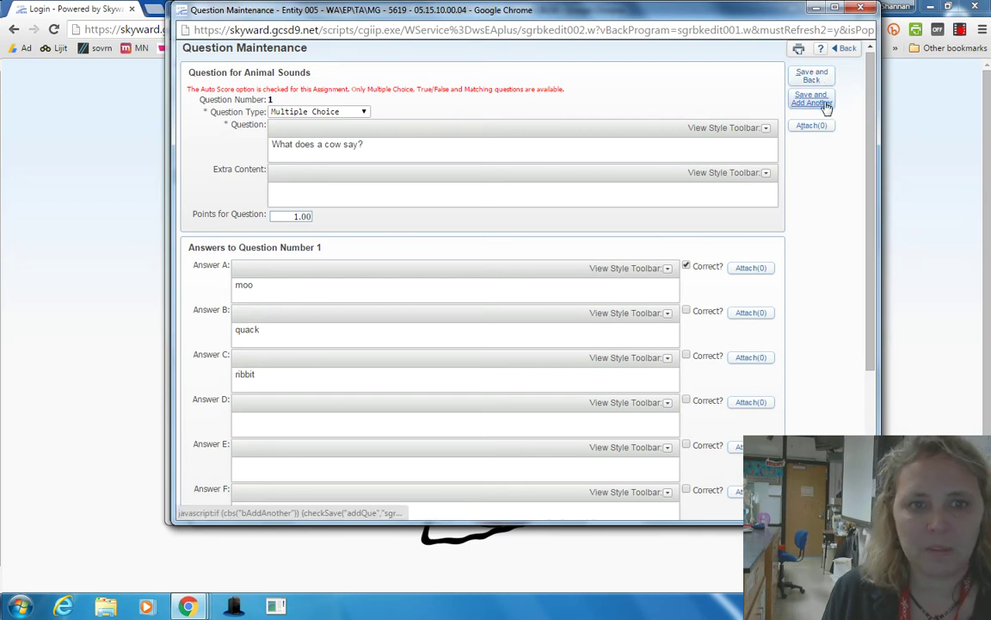
- Save question 1 and enter question 2 text 'What does a duck say?'
click(822, 102)
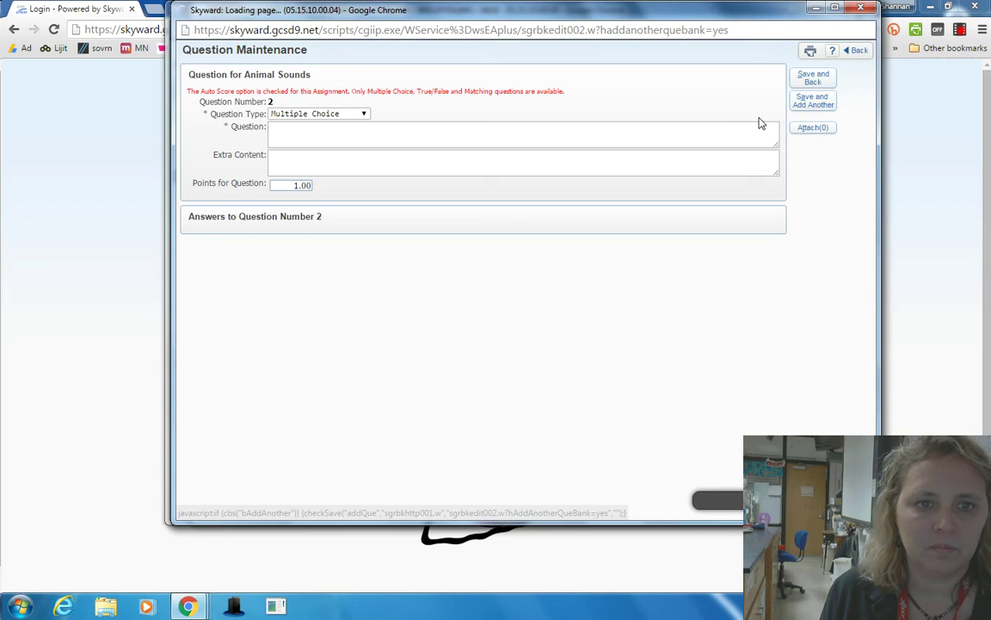
scroll(368, 217, down, 1)
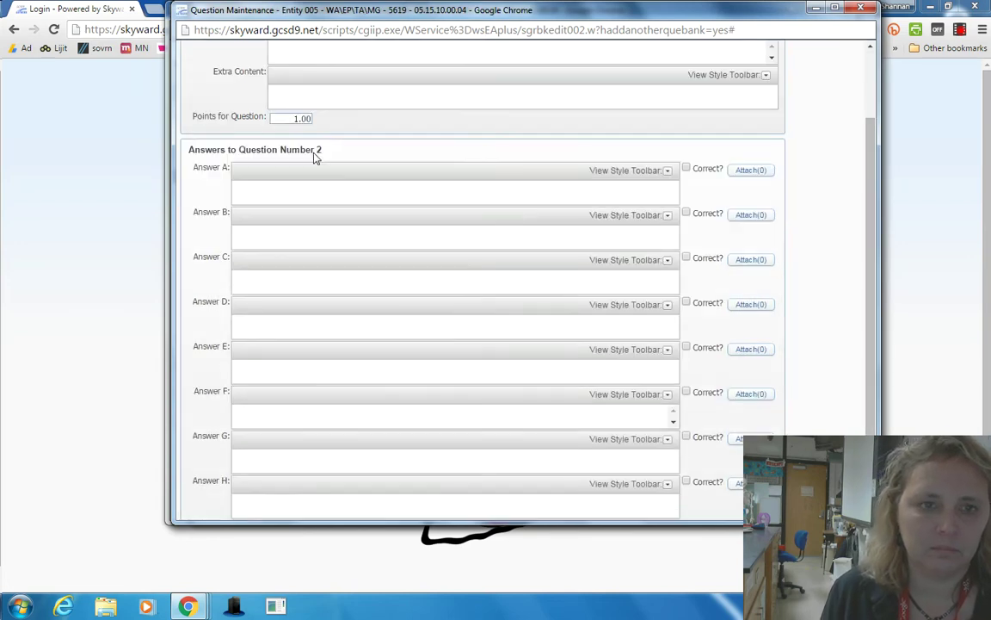
scroll(316, 151, down, 1)
scroll(332, 120, up, 2)
click(311, 152)
text(W)
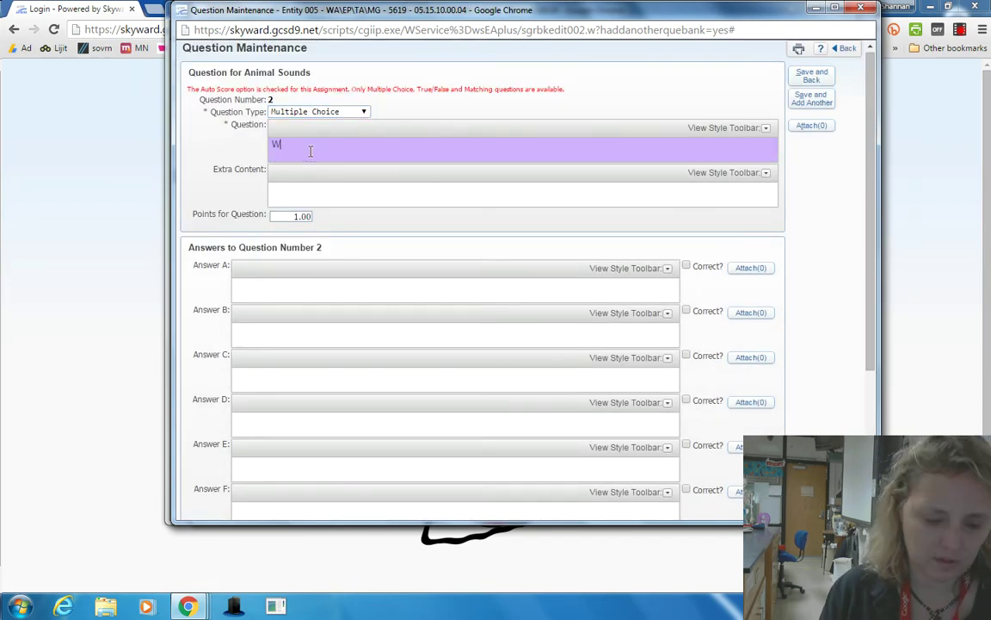
text(hat does a duck)
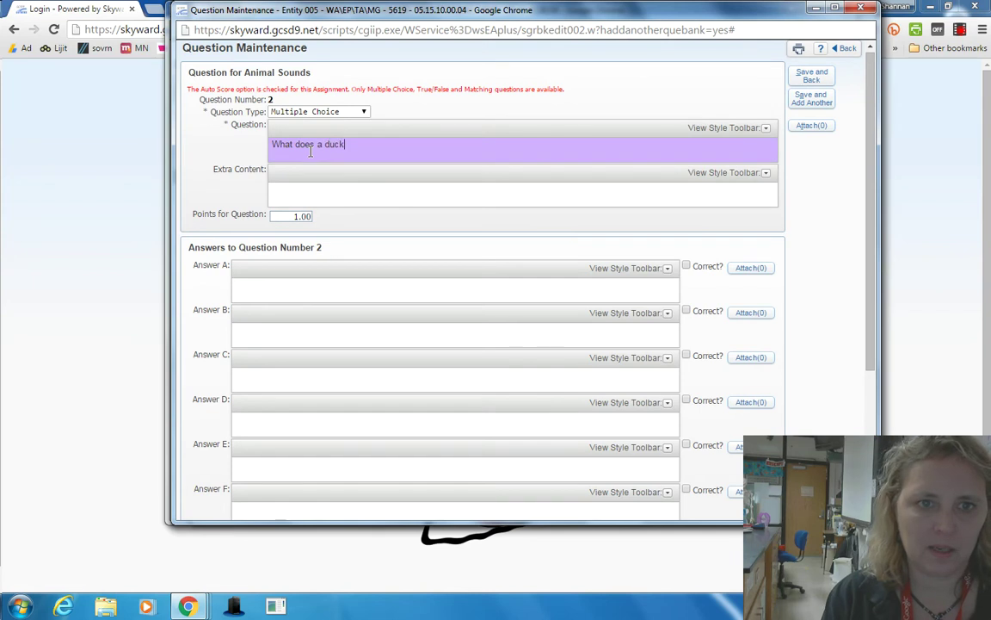
text( say?)
- Give question 2 answers moo, quack and woof, marking quack correct
click(244, 283)
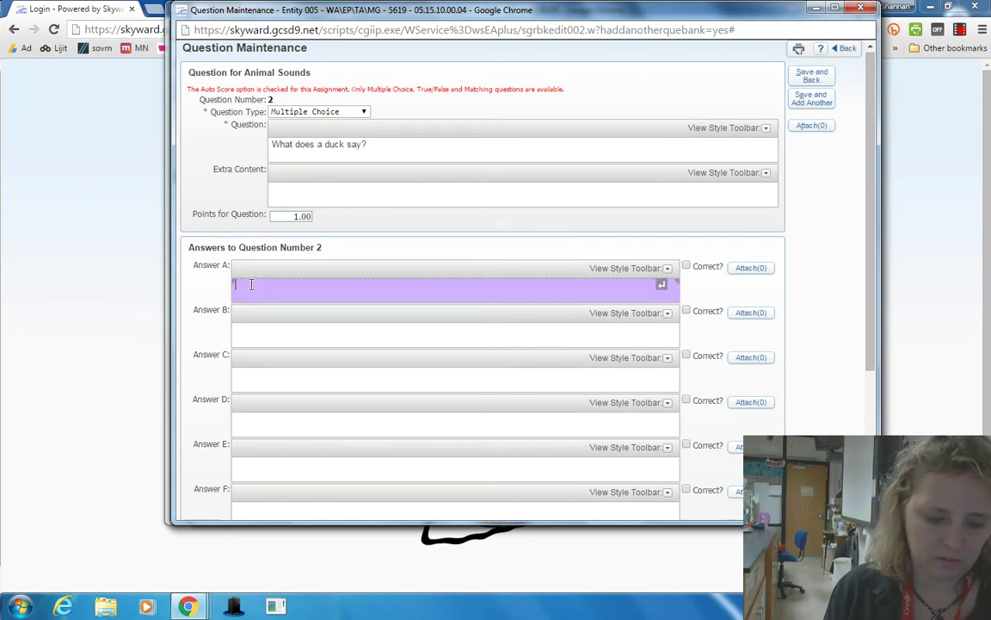
text(moo)
click(266, 336)
text(q)
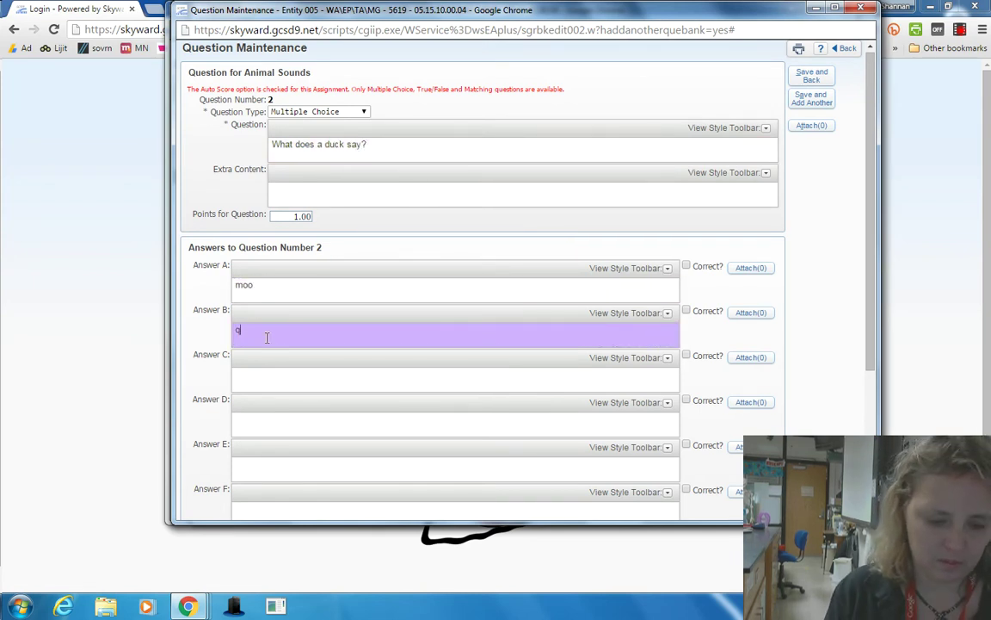
text(uack)
click(250, 376)
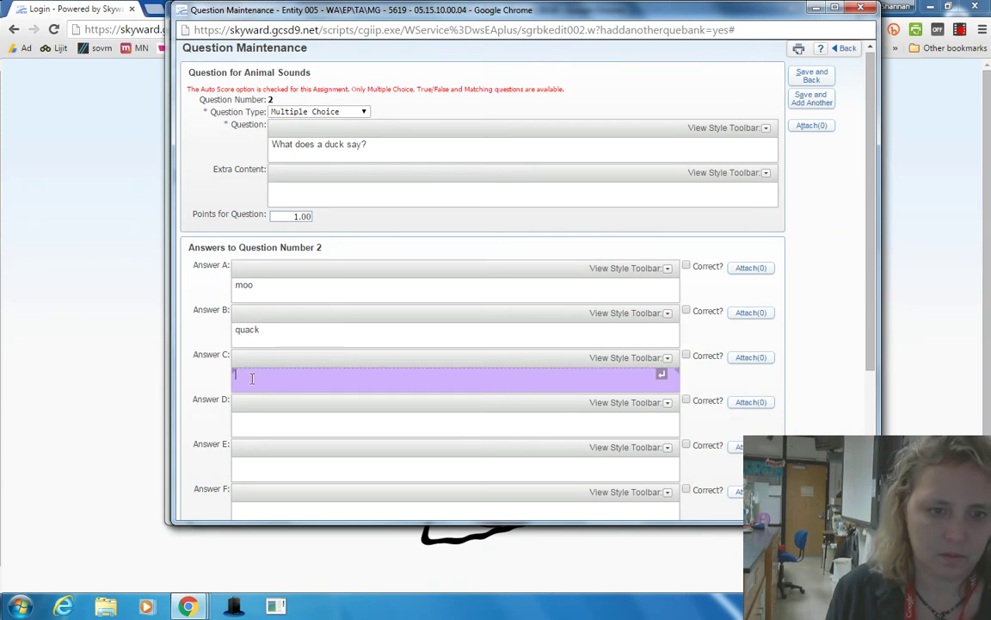
text(woof)
click(686, 312)
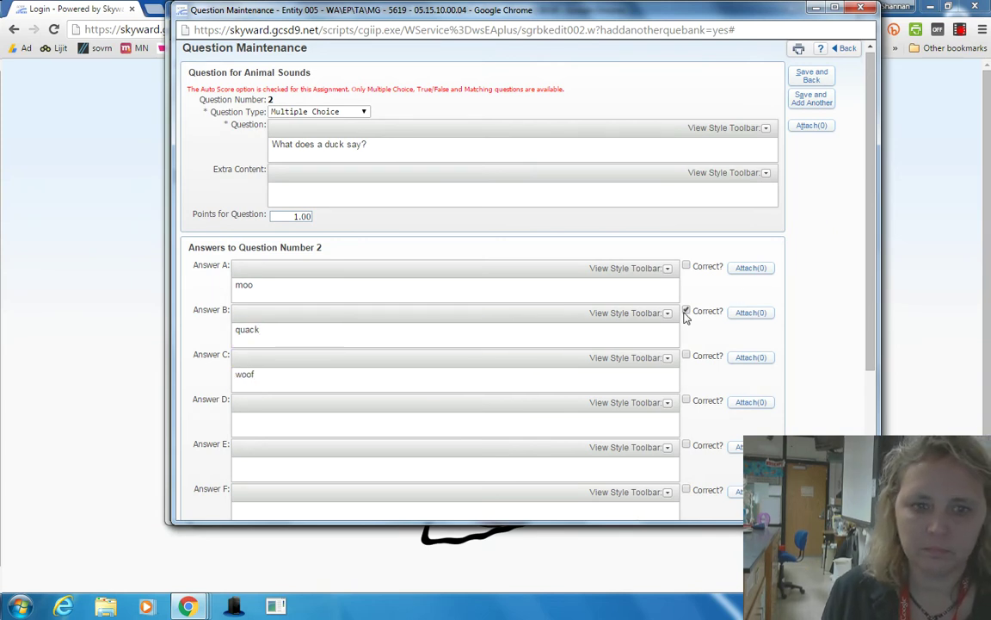
- Save question 2, then expand and collapse question 1's answers in the template
click(813, 76)
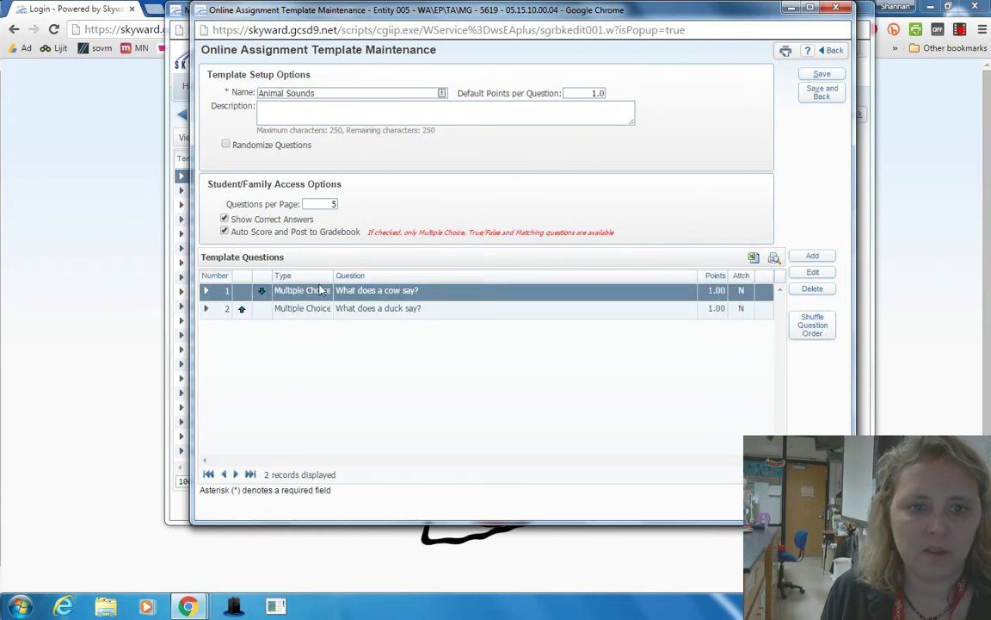
click(206, 291)
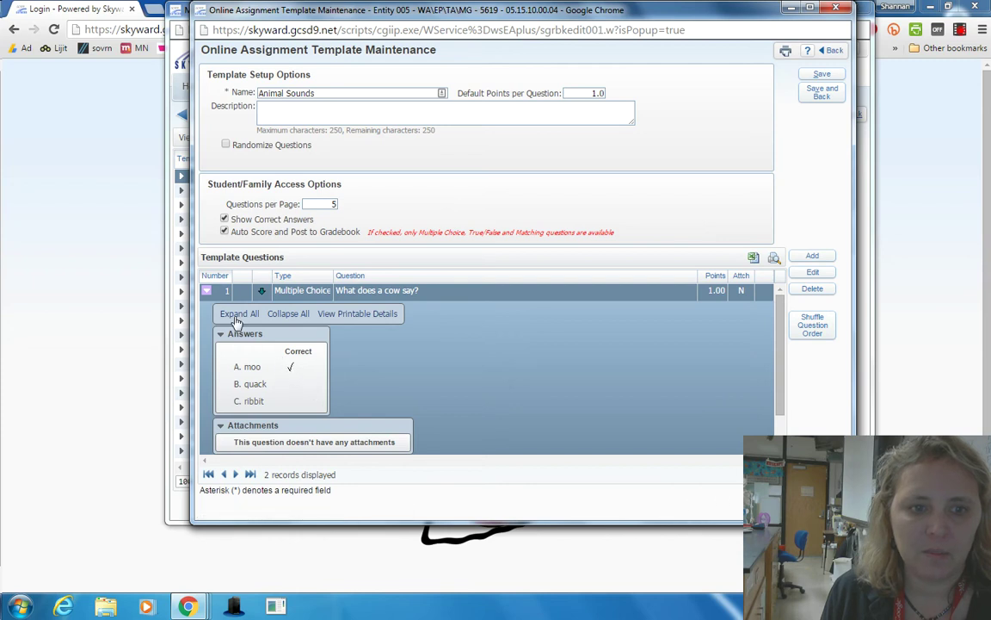
click(208, 292)
- Expand question 2 to confirm quack is correct, then collapse its answer details
click(207, 309)
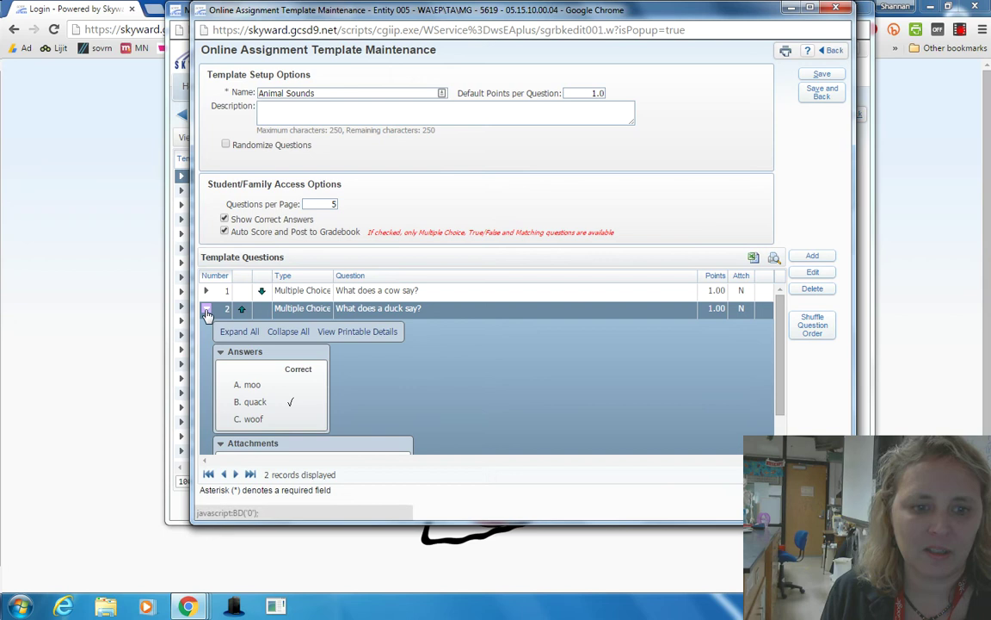
click(207, 309)
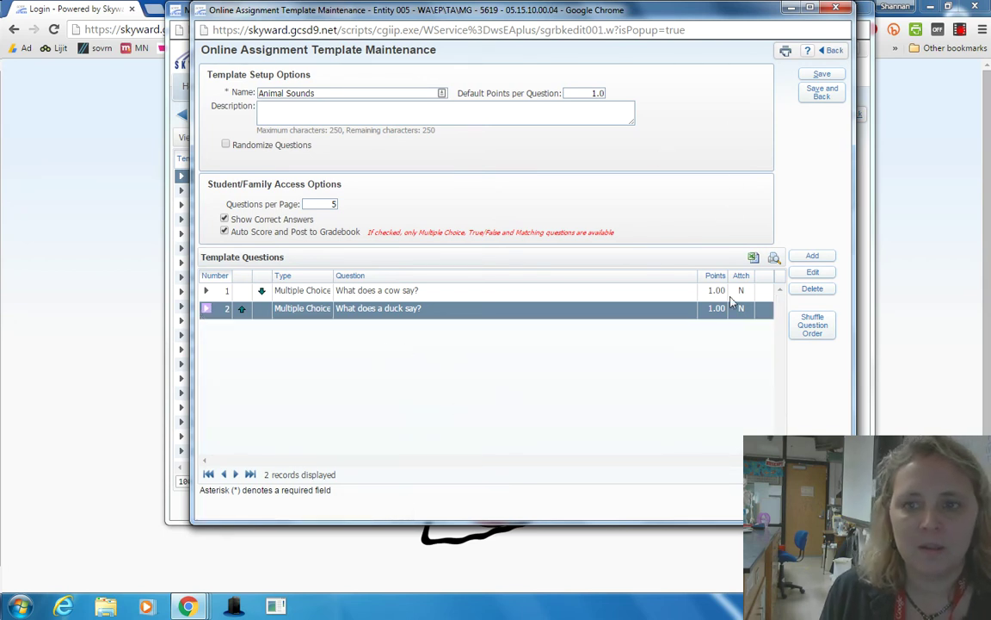
- Save the template and start a new LUNCH/STUDY SM1 assignment showing online-assignment options
click(823, 93)
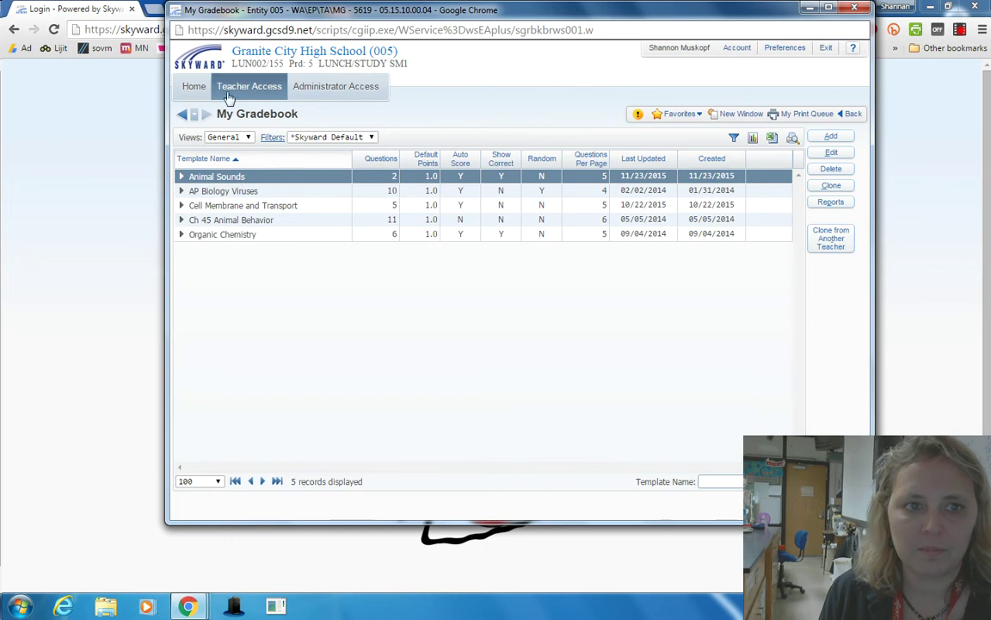
mouse_move(249, 86)
click(247, 138)
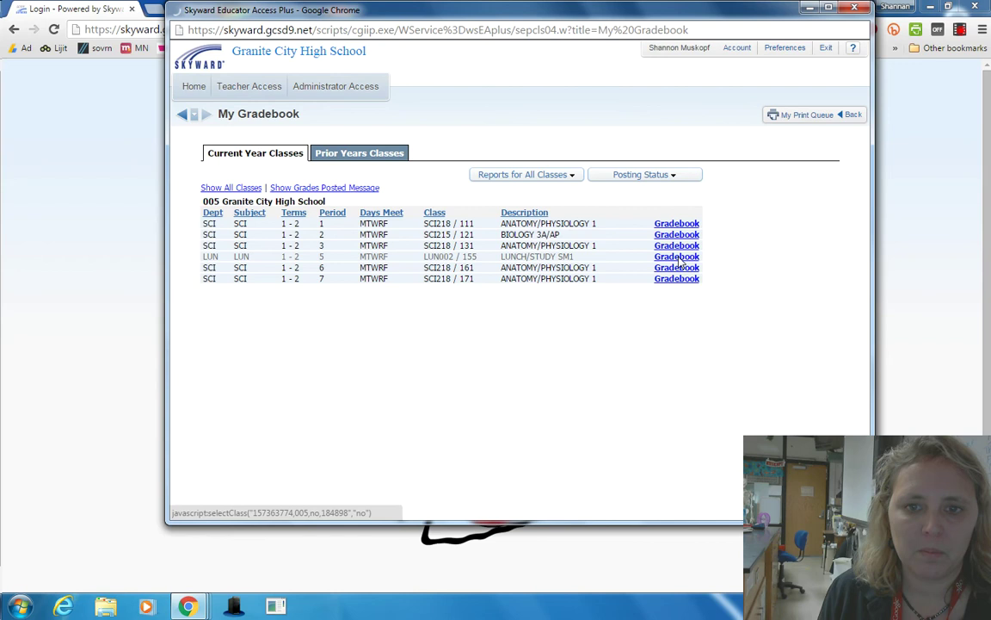
click(677, 257)
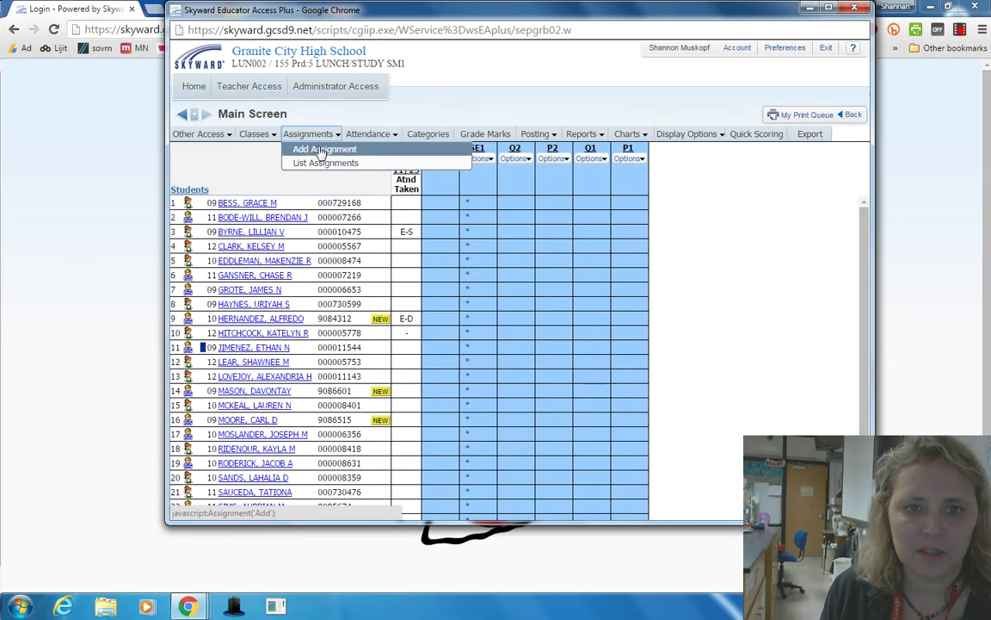
click(325, 148)
click(801, 279)
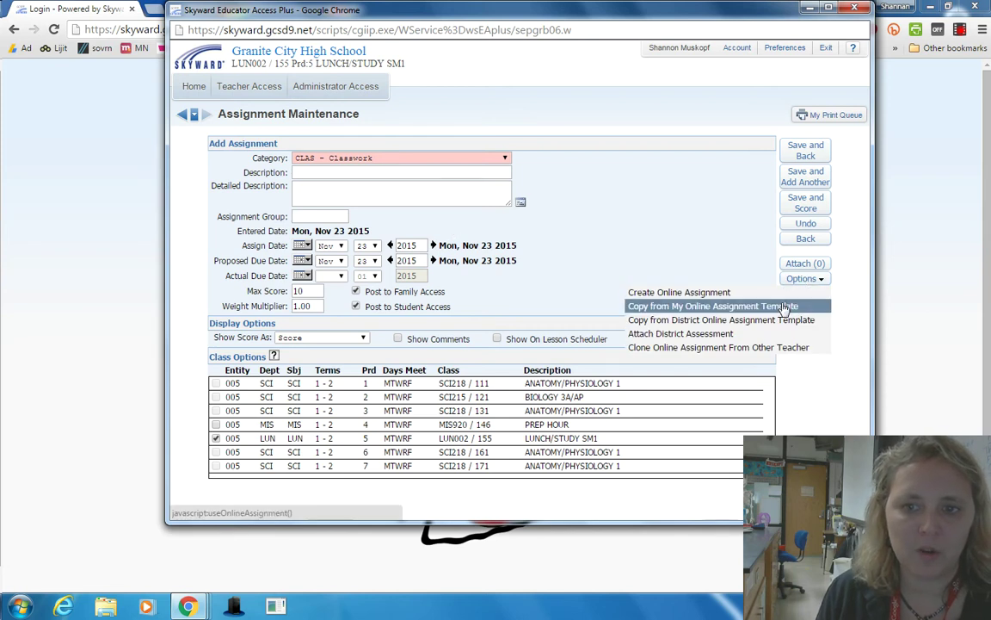
- Copy from My Online Assignment Template, filtering the templates by the name 'animal'
click(785, 308)
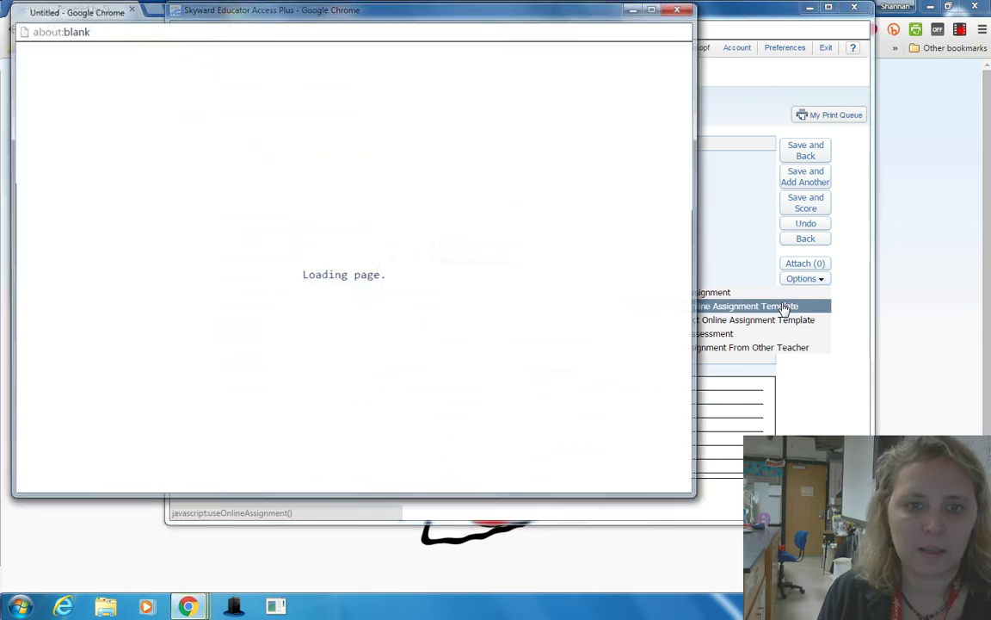
scroll(618, 133, down, 1)
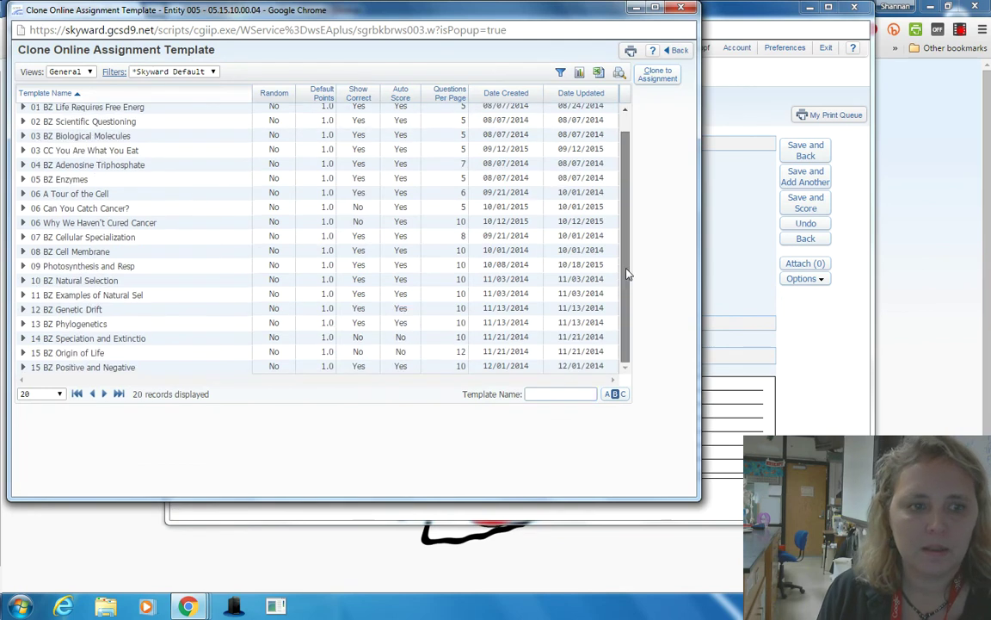
scroll(618, 133, up, 1)
click(532, 394)
text(animal)
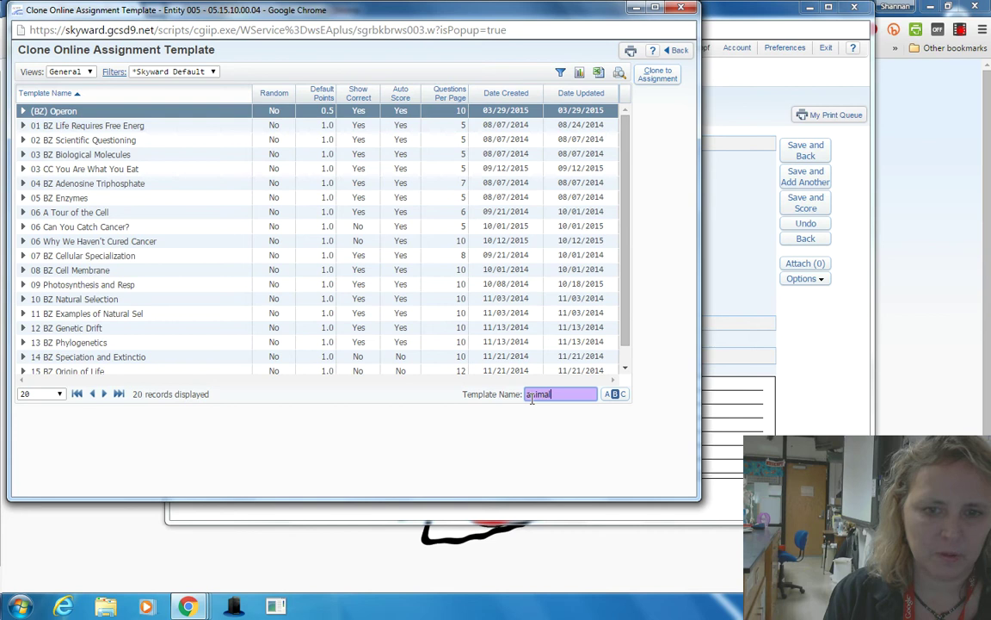
key(Return)
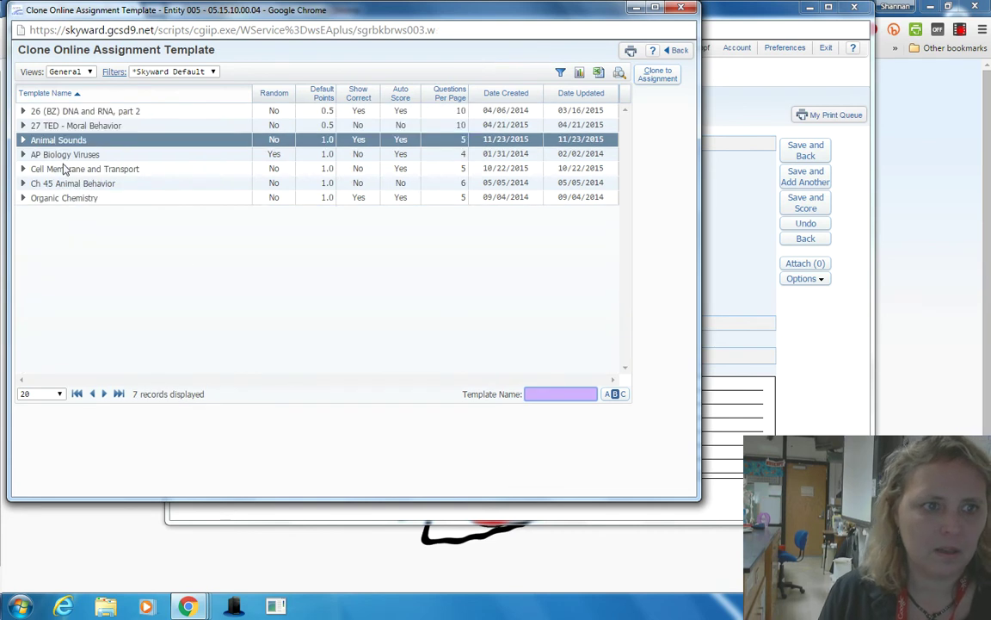
- Clone Animal Sounds into the assignment and make it available online until 11/25/2015
click(668, 74)
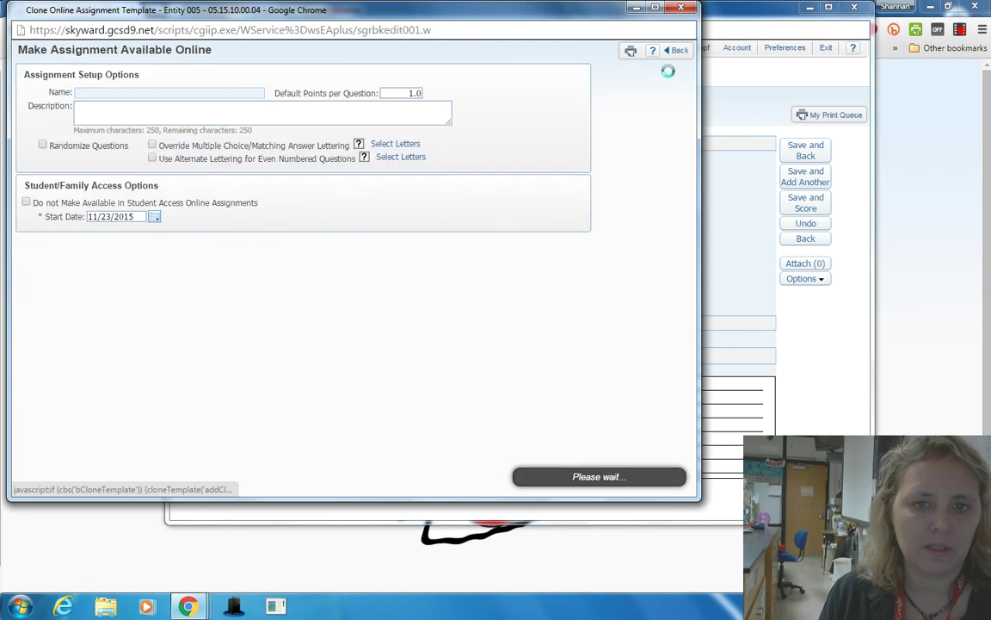
drag(286, 22, 315, 34)
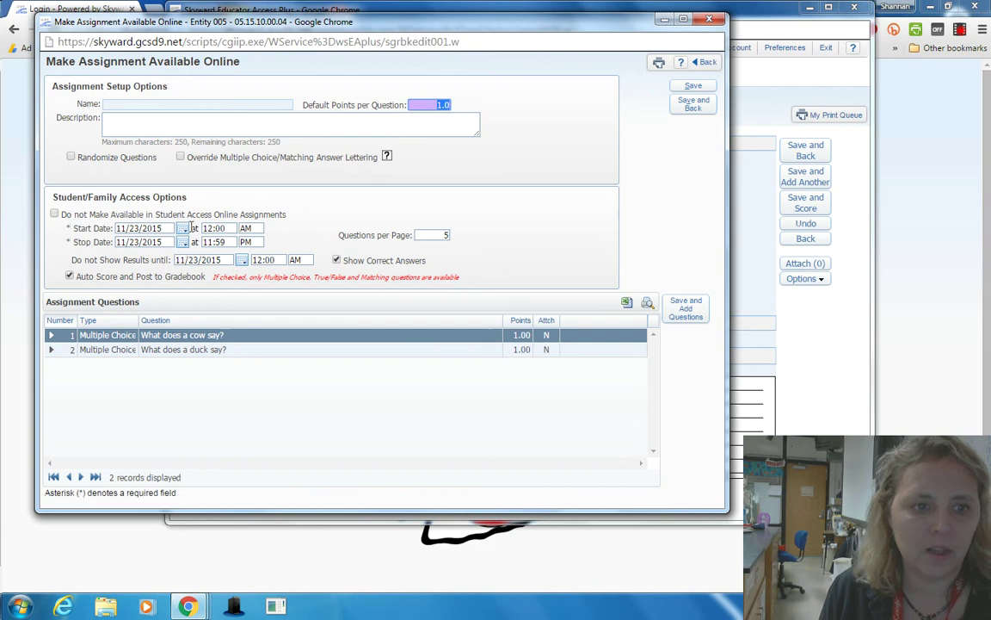
click(182, 244)
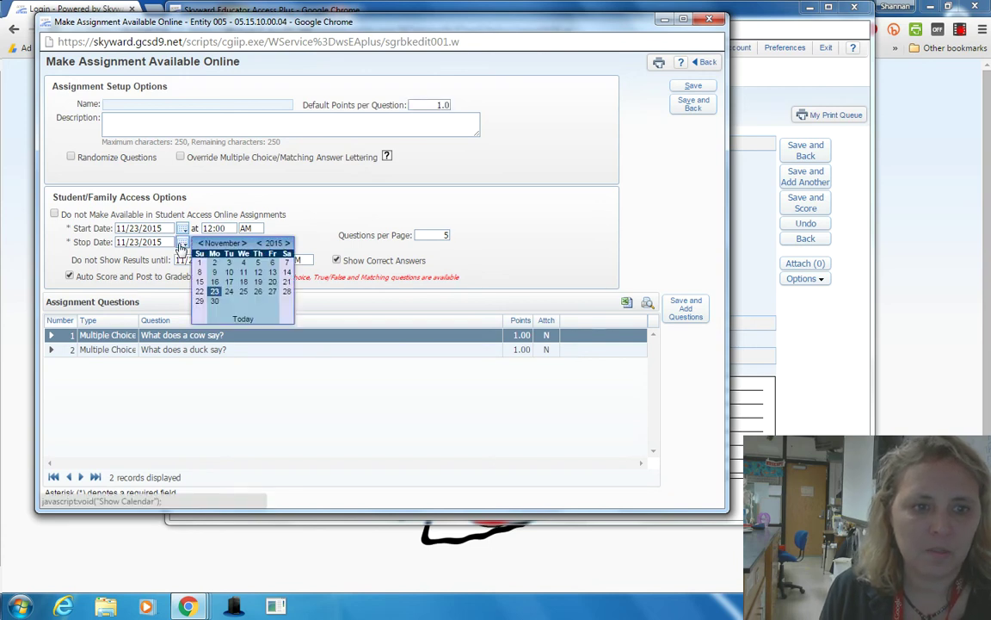
click(218, 272)
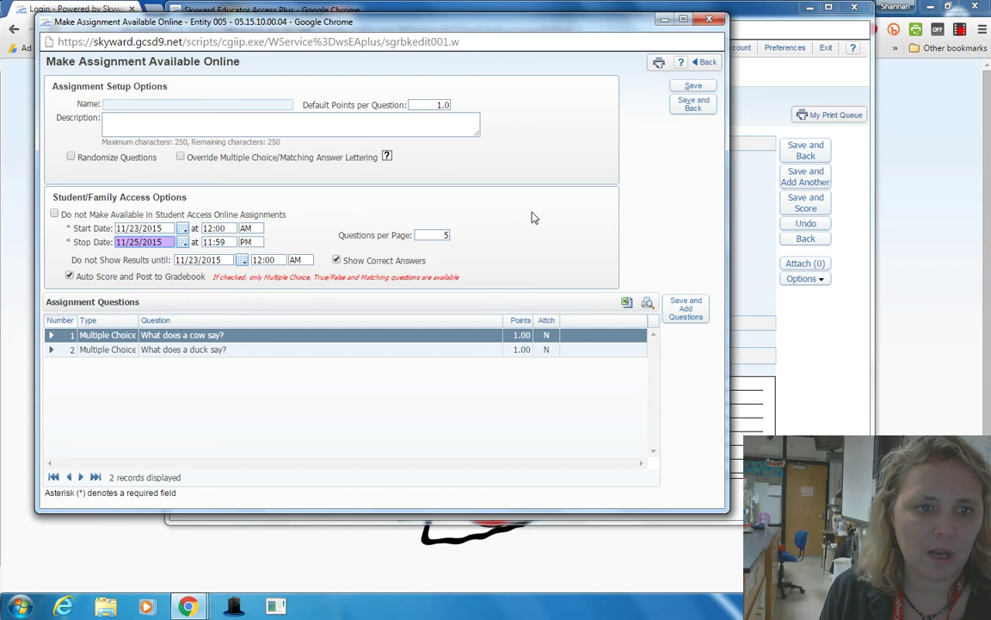
click(689, 110)
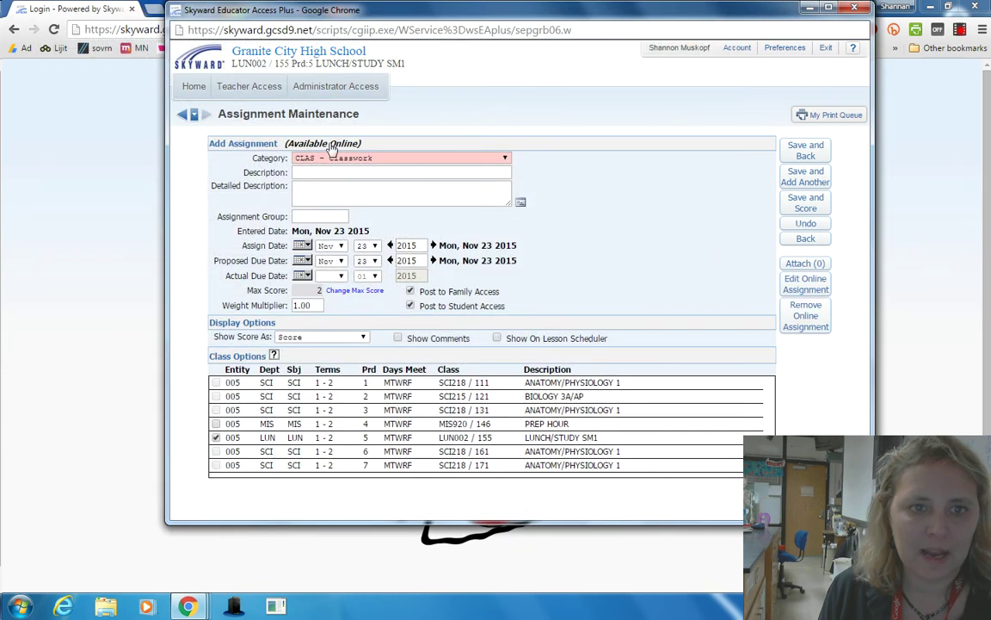
- Enter '(Quiz) Animal Sounds' as the assignment description
click(328, 172)
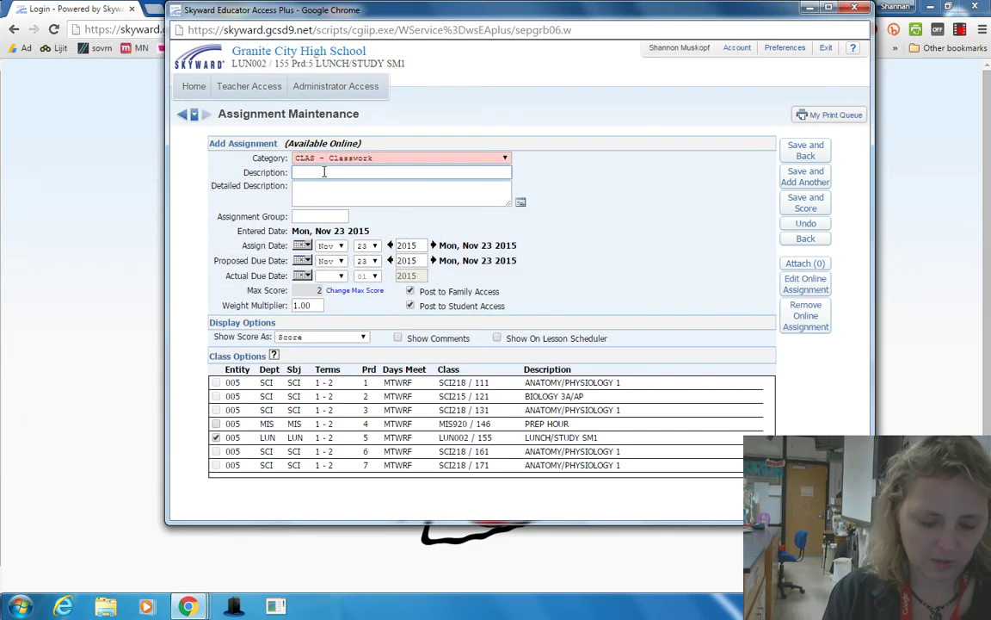
text((Quiz) Animal Sou)
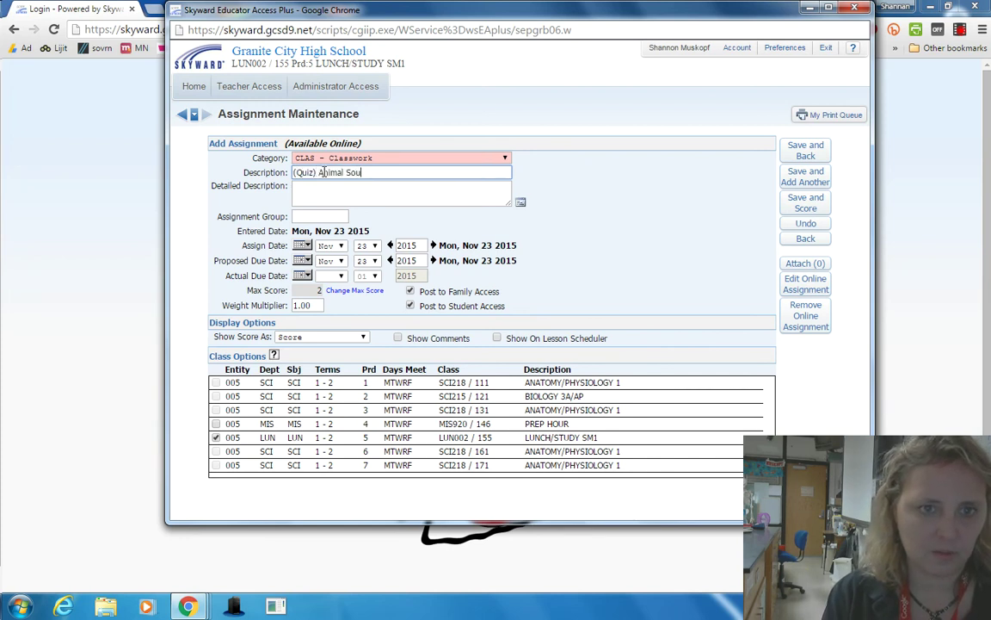
text(nds)
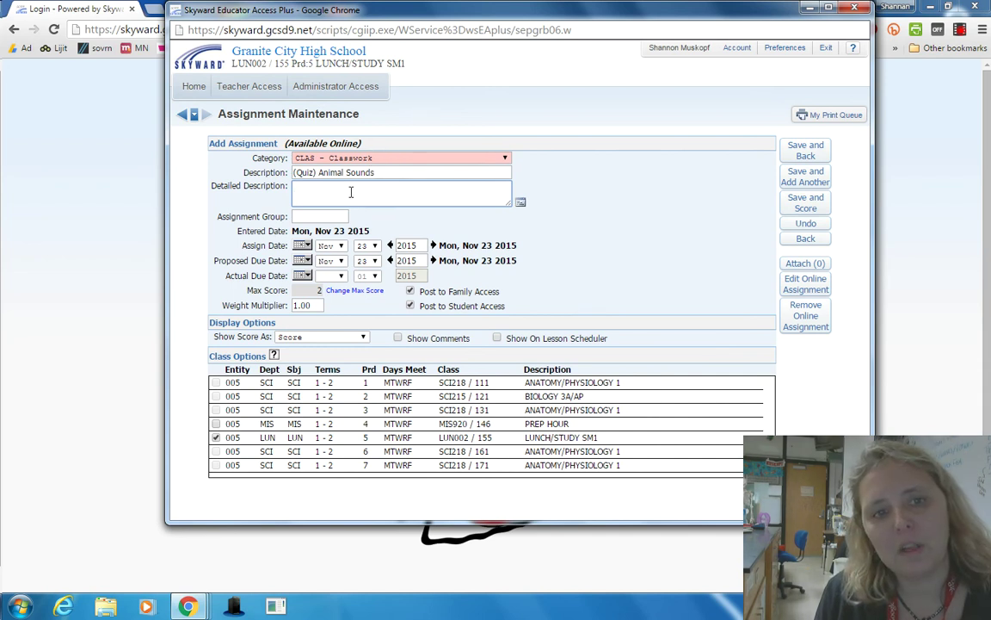
click(422, 194)
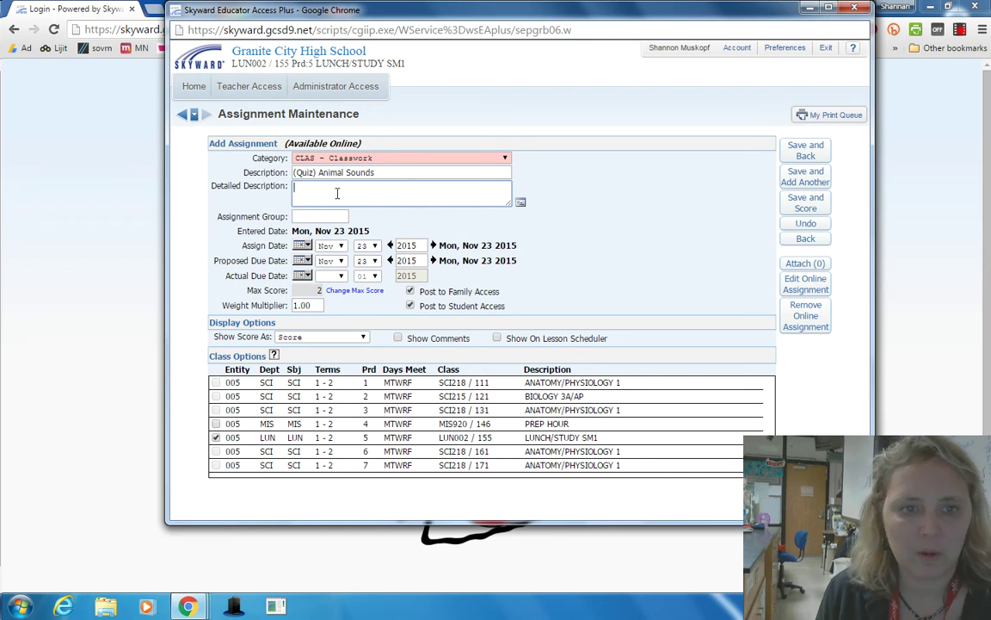
- Set the proposed due date to Wednesday, Nov 25 2015
click(375, 261)
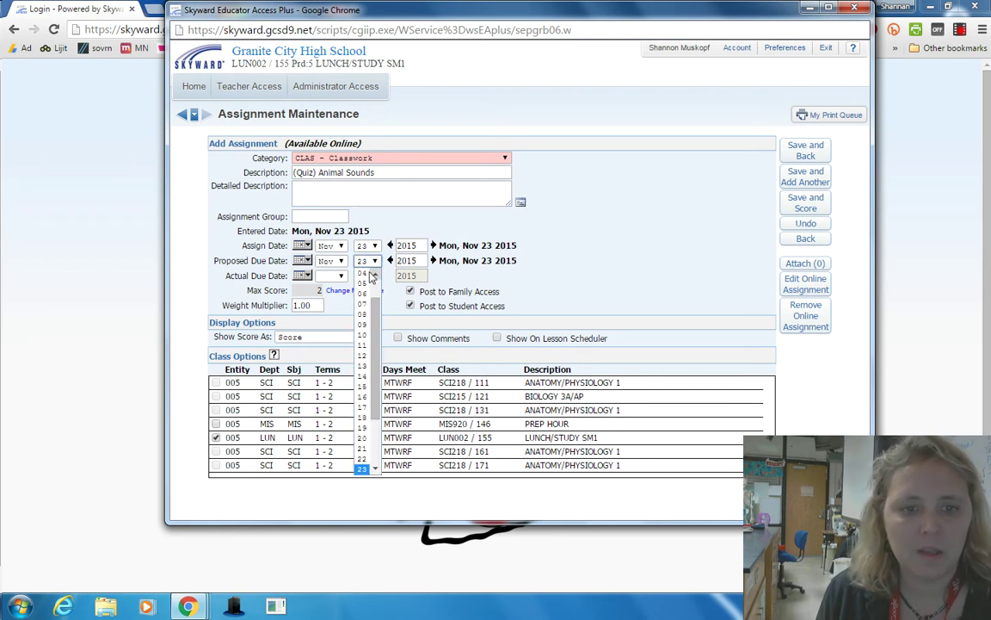
click(362, 411)
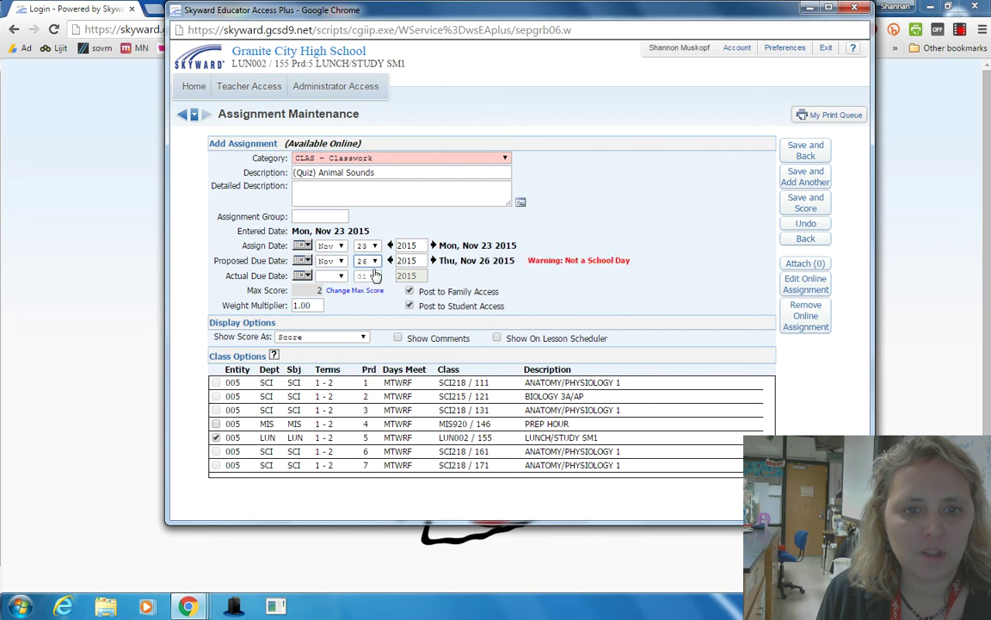
click(375, 260)
click(361, 398)
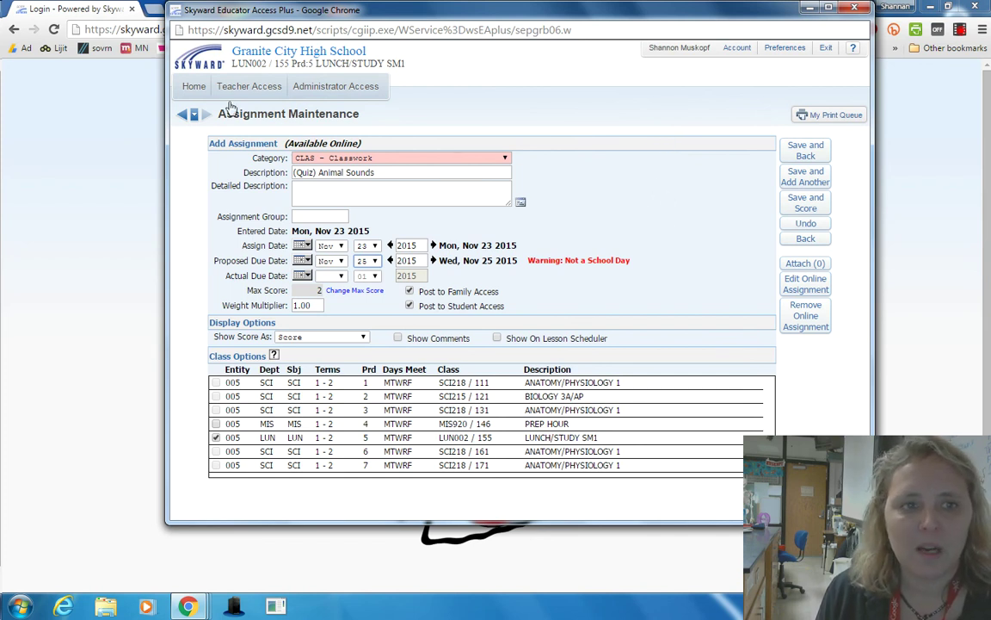
- Filter online templates by 'animal' and edit Animal Sounds, closing an unused new question window
click(182, 118)
mouse_move(202, 134)
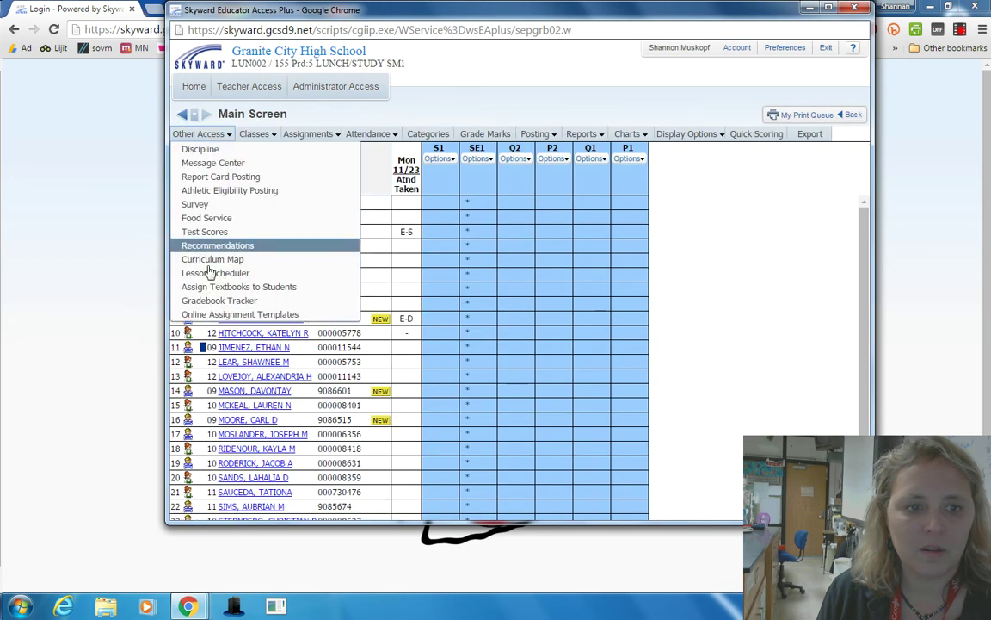
click(204, 314)
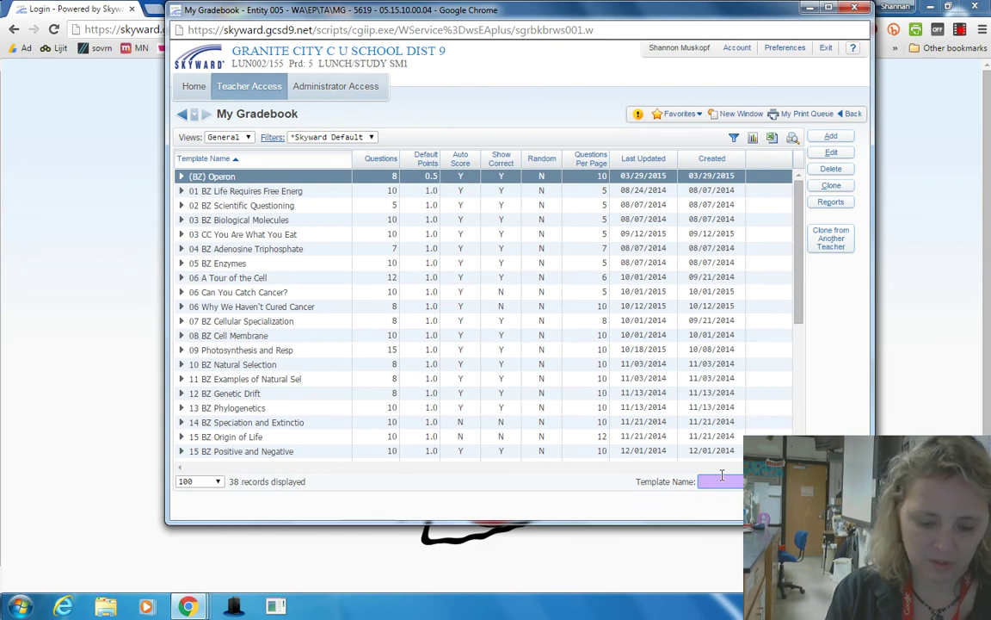
text(anima)
key(BackSpace)
key(BackSpace)
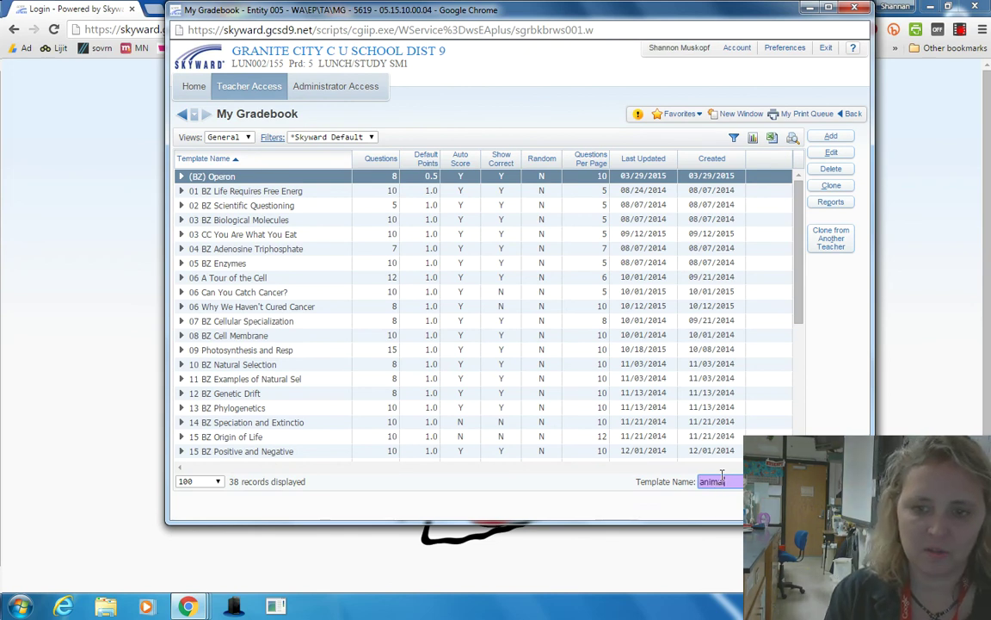
key(Return)
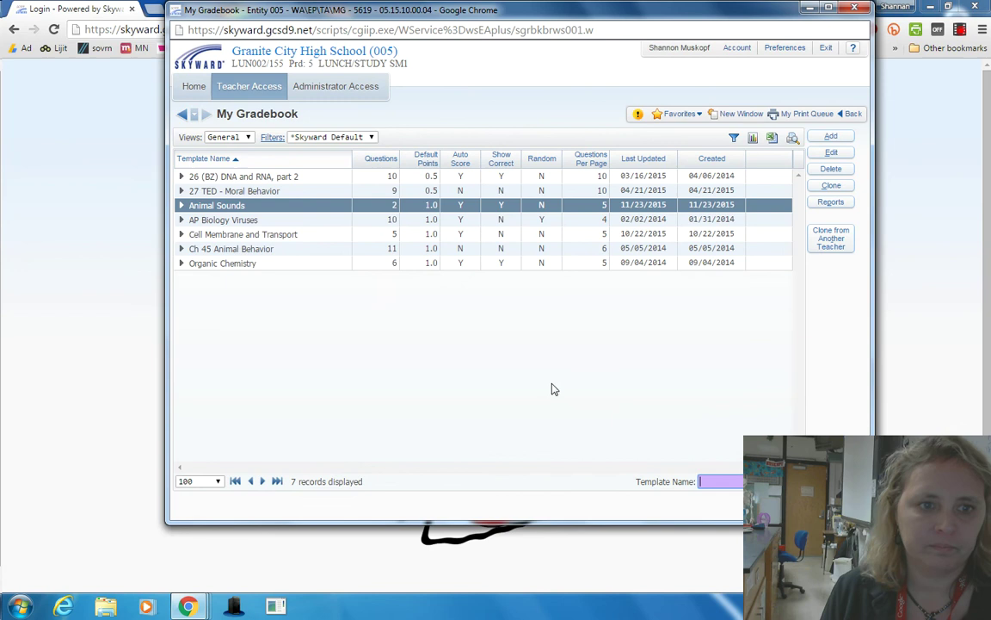
click(832, 154)
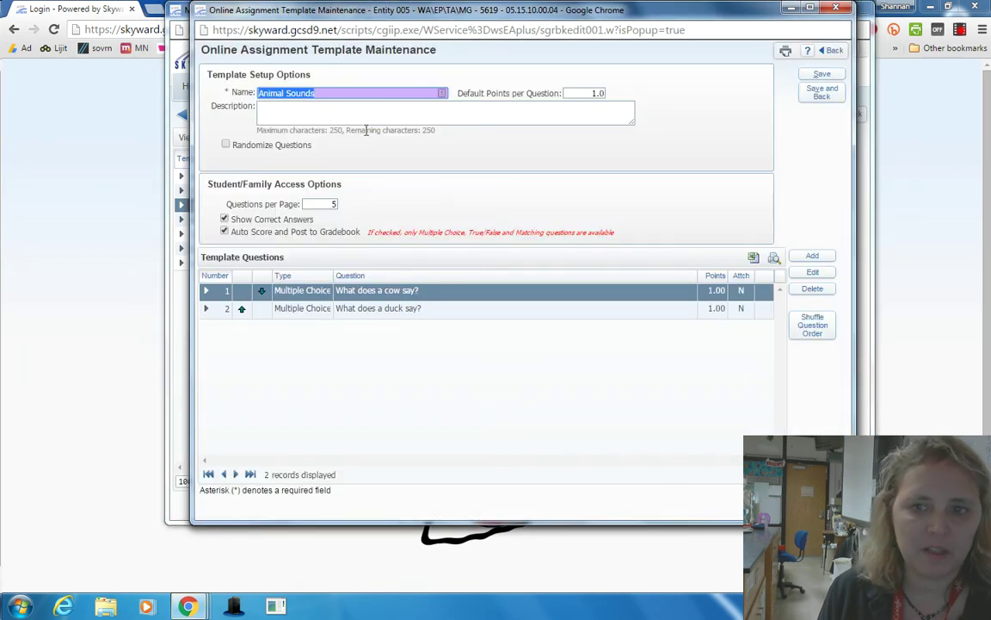
click(822, 256)
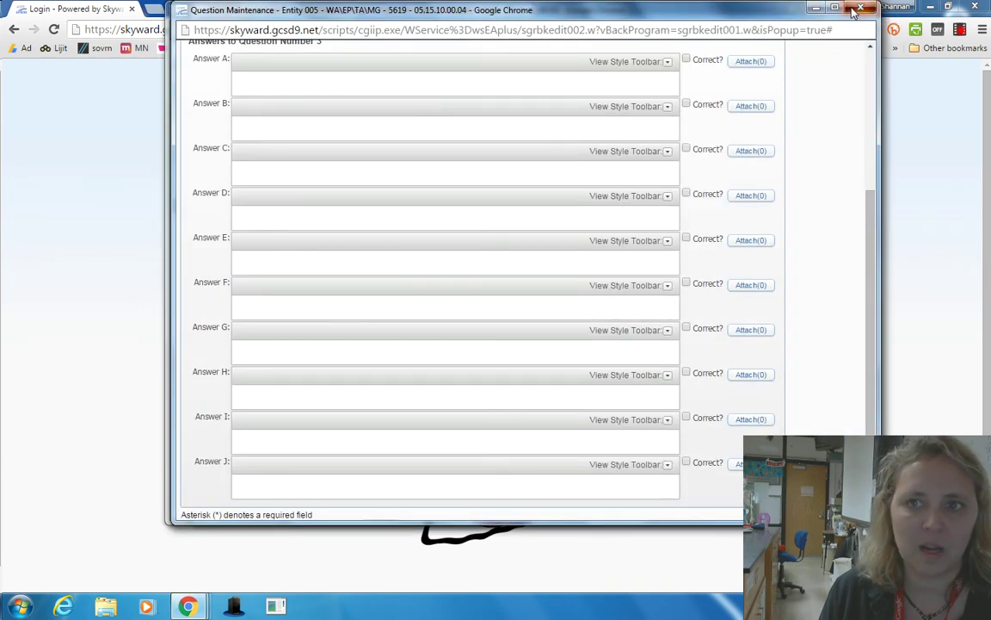
click(857, 9)
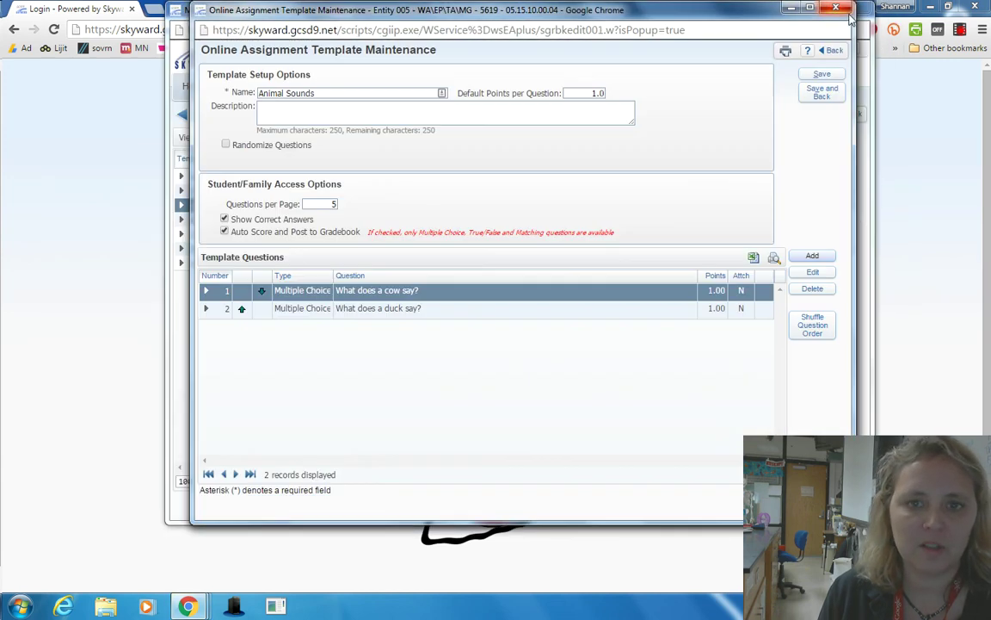